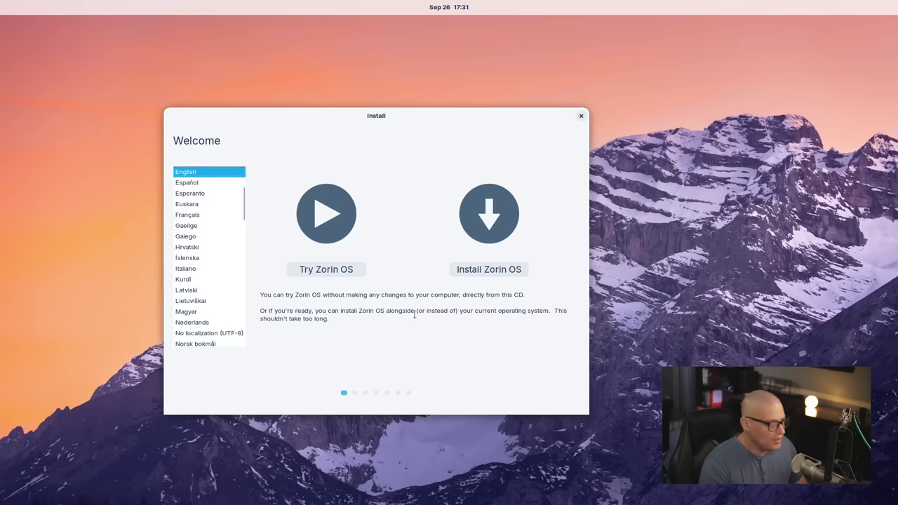
# Step: With English selected on the Welcome page, choose Install Zorin OS instead of trying it
pyautogui.click(505, 271)
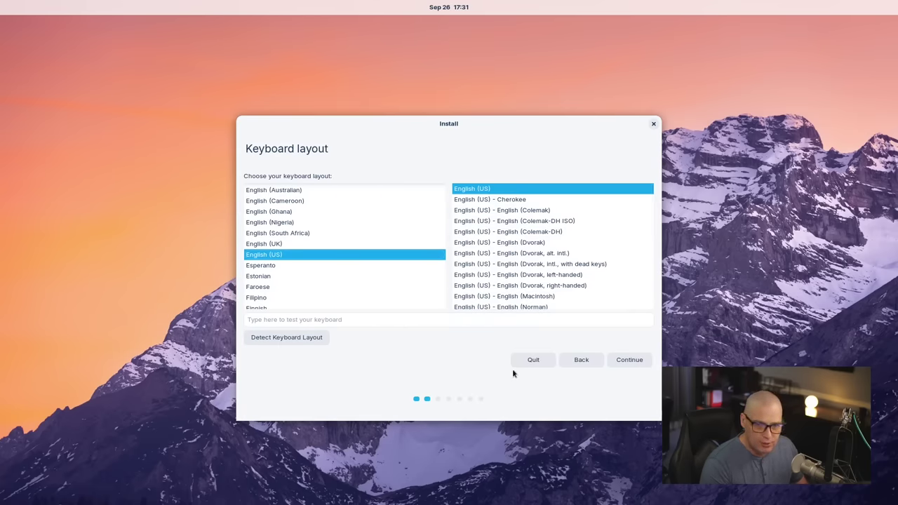
# Step: Keep the English (US) keyboard layout and opt out of the census, keeping updates and third-party software enabled
pyautogui.click(638, 362)
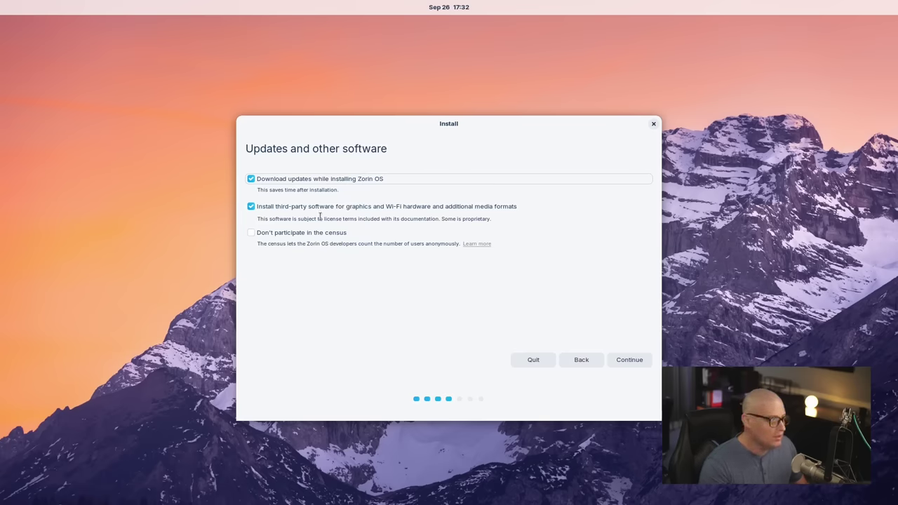
pyautogui.click(251, 232)
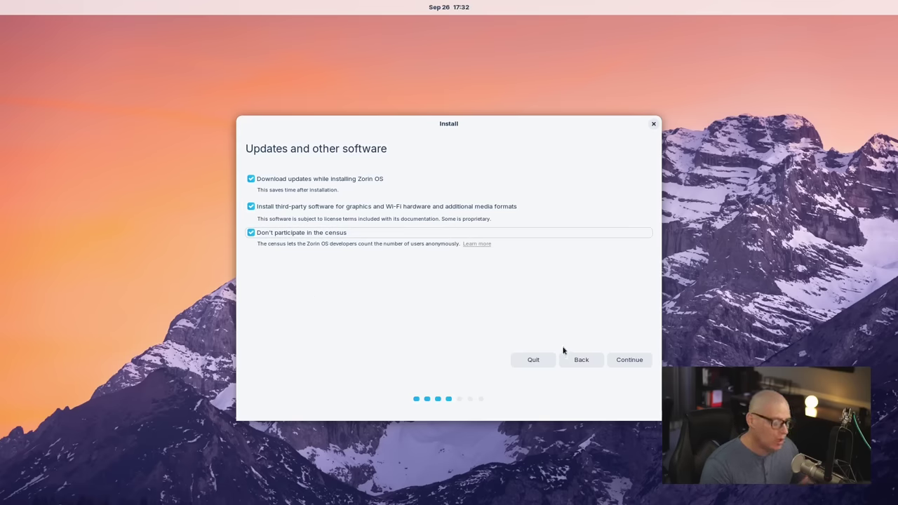
pyautogui.click(622, 361)
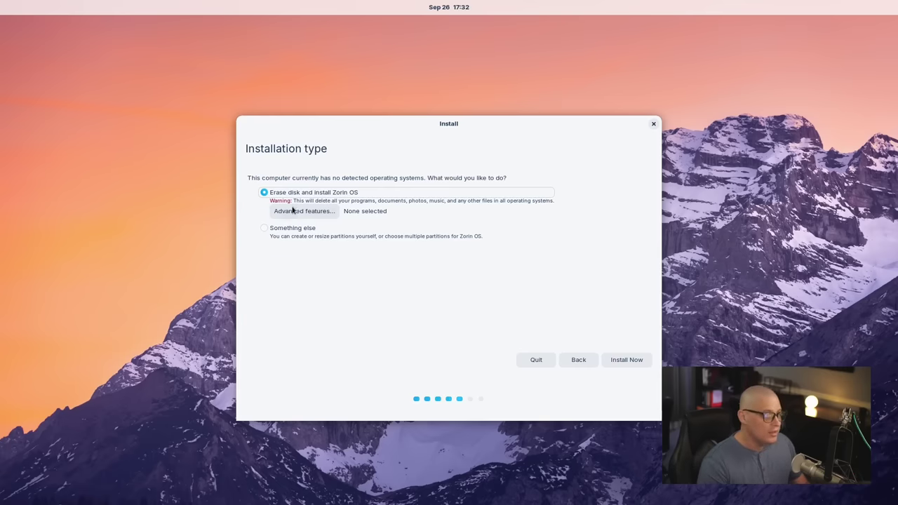
# Step: Install onto the erased disk, approve the partition changes, and accept Chicago as the location
pyautogui.click(630, 361)
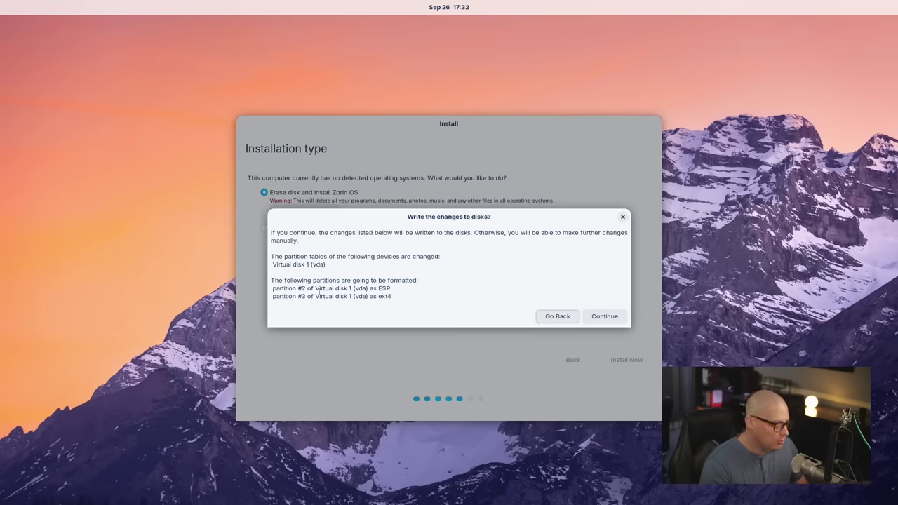
pyautogui.click(601, 318)
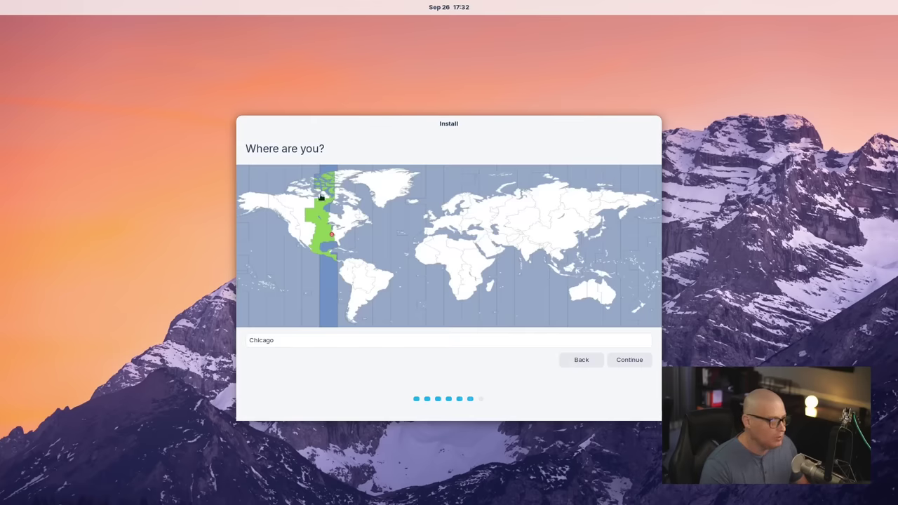
pyautogui.click(630, 362)
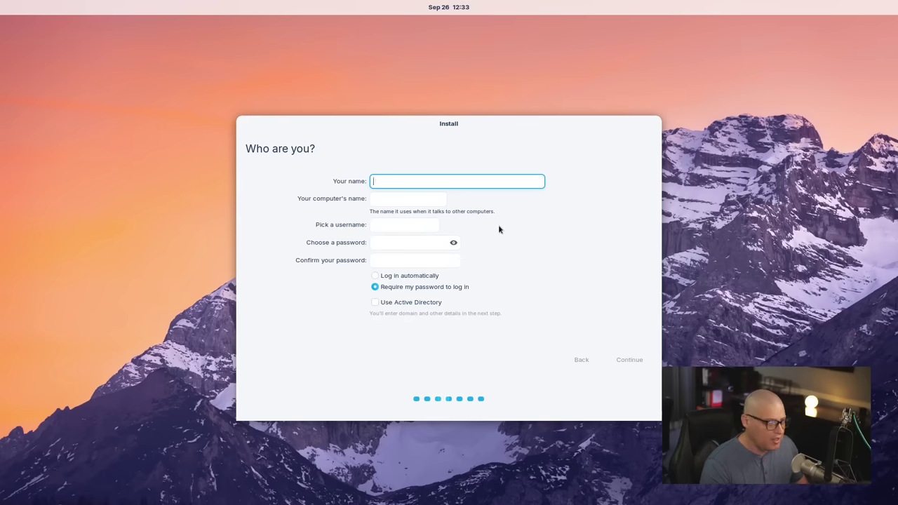
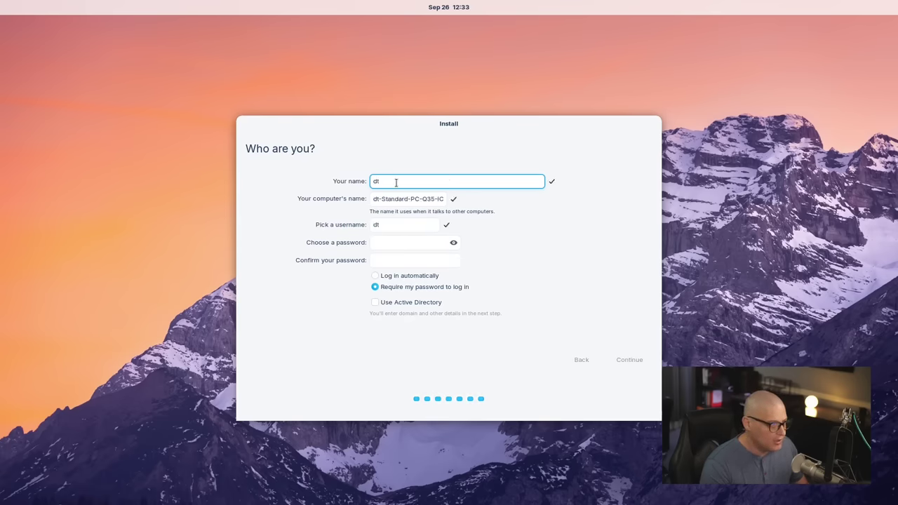
# Step: Enter the user's name and a matching password twice, then submit to start installing
pyautogui.click(390, 245)
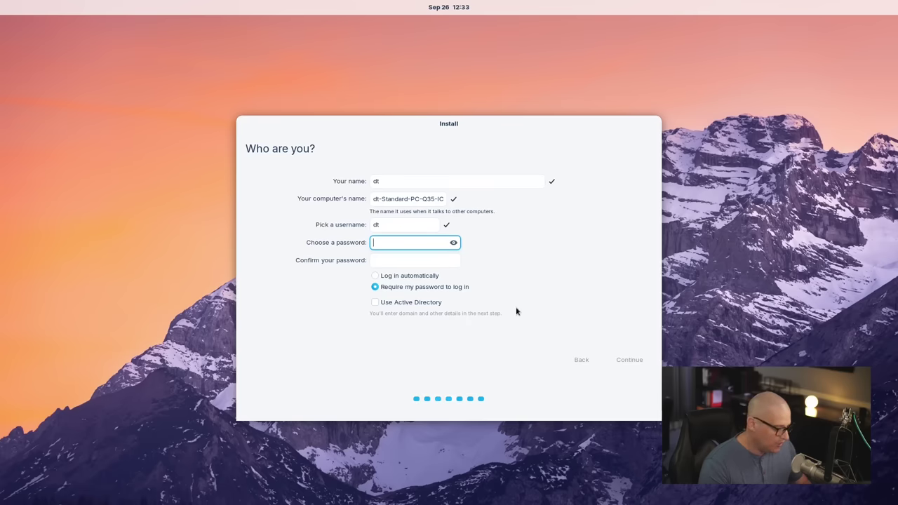
pyautogui.click(391, 262)
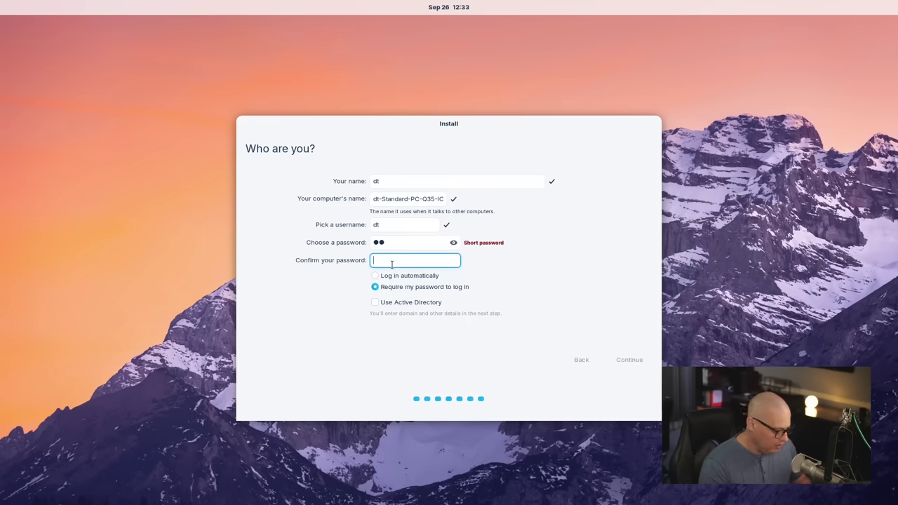
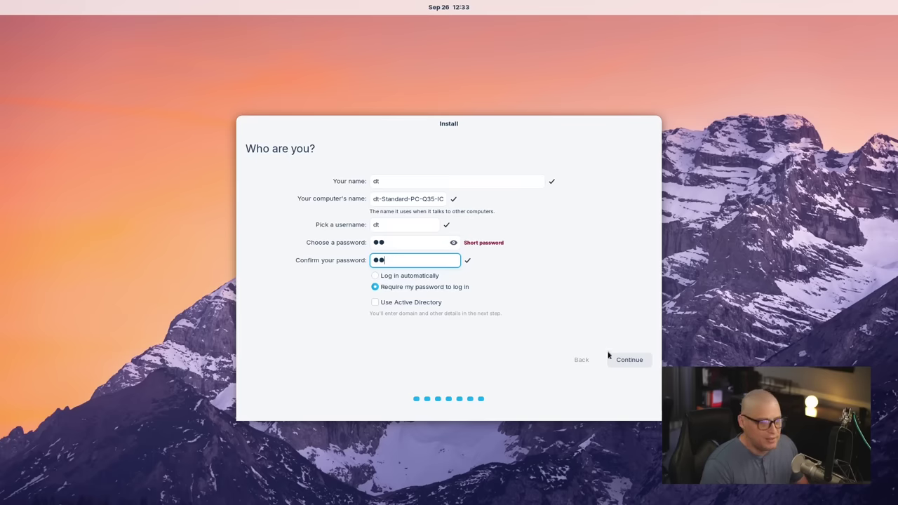
pyautogui.click(634, 358)
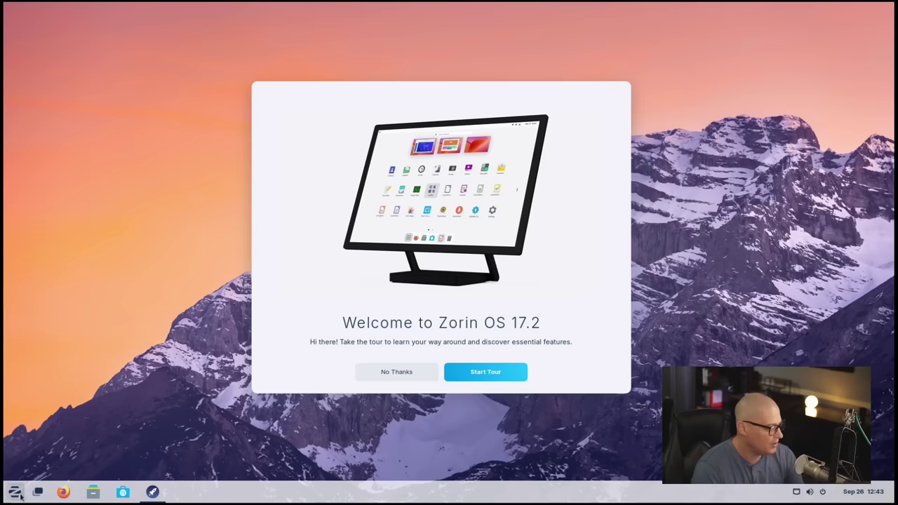
# Step: Open and close the Zorin app menu twice to look through it
pyautogui.click(18, 493)
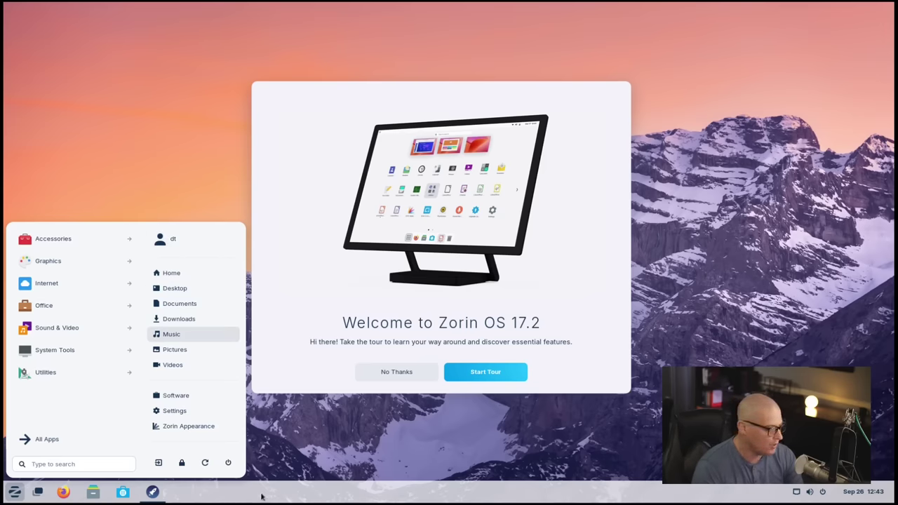
pyautogui.click(14, 491)
pyautogui.click(14, 491)
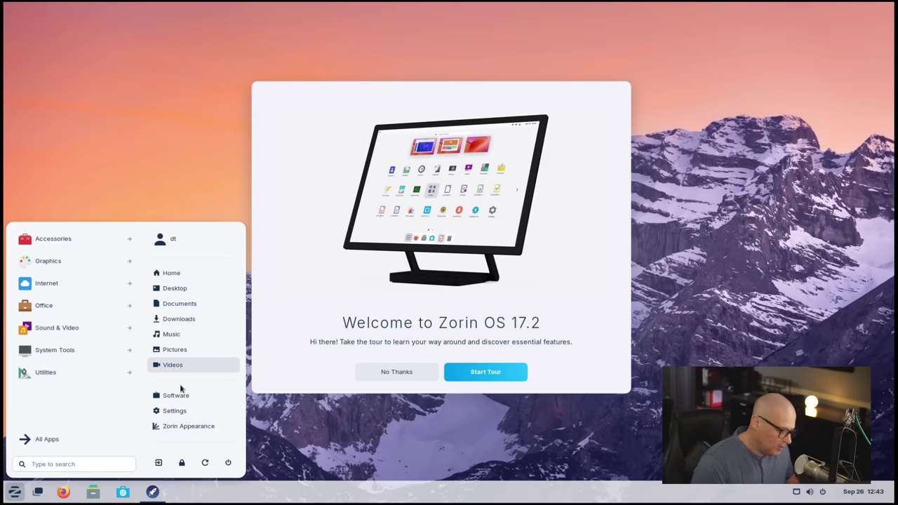
pyautogui.click(344, 472)
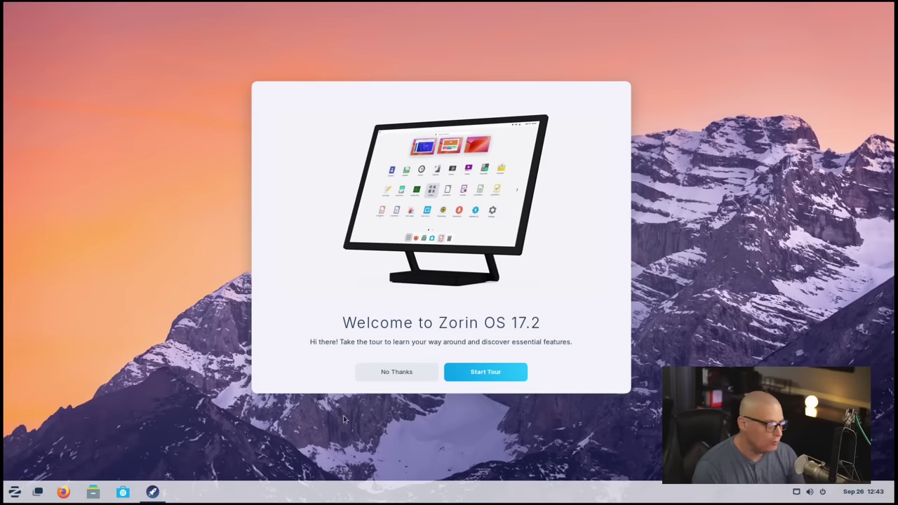
# Step: Start the welcome tour, advance through all its pages, and close it
pyautogui.click(473, 376)
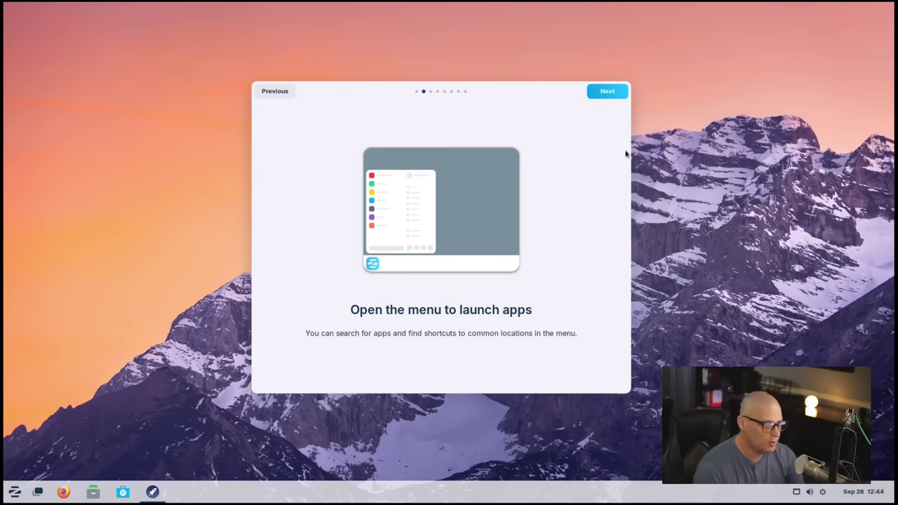
pyautogui.click(602, 93)
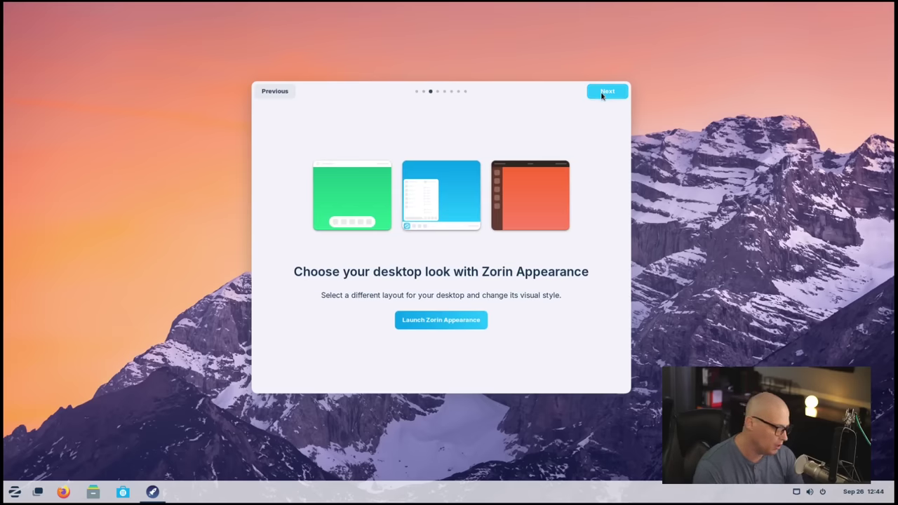
pyautogui.click(605, 92)
pyautogui.click(604, 92)
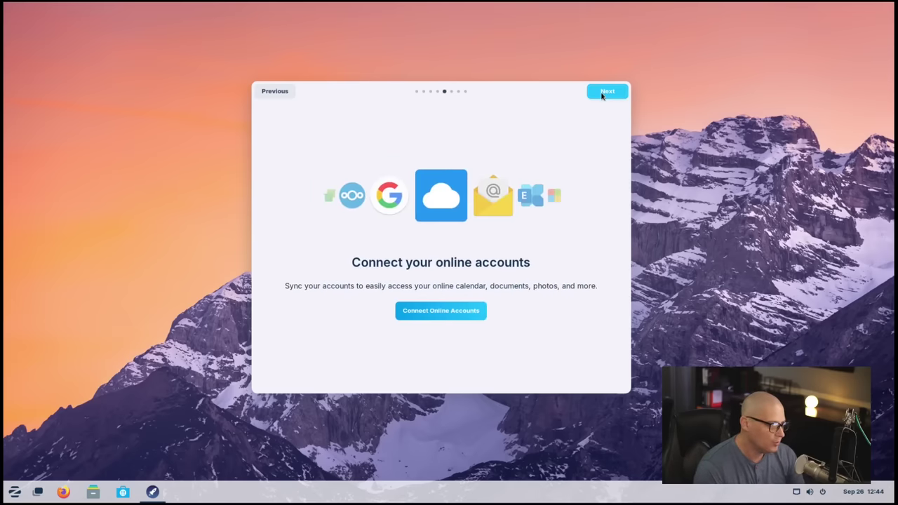
pyautogui.click(605, 92)
pyautogui.click(601, 95)
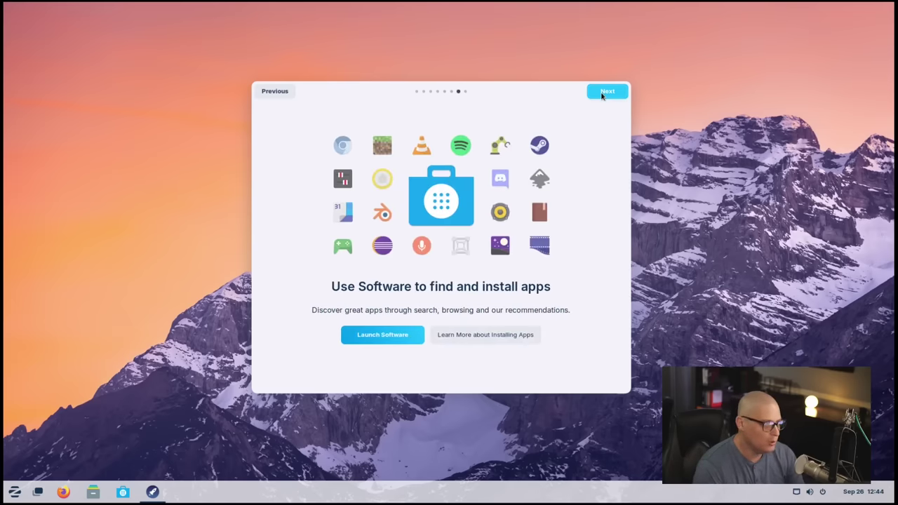
pyautogui.click(601, 94)
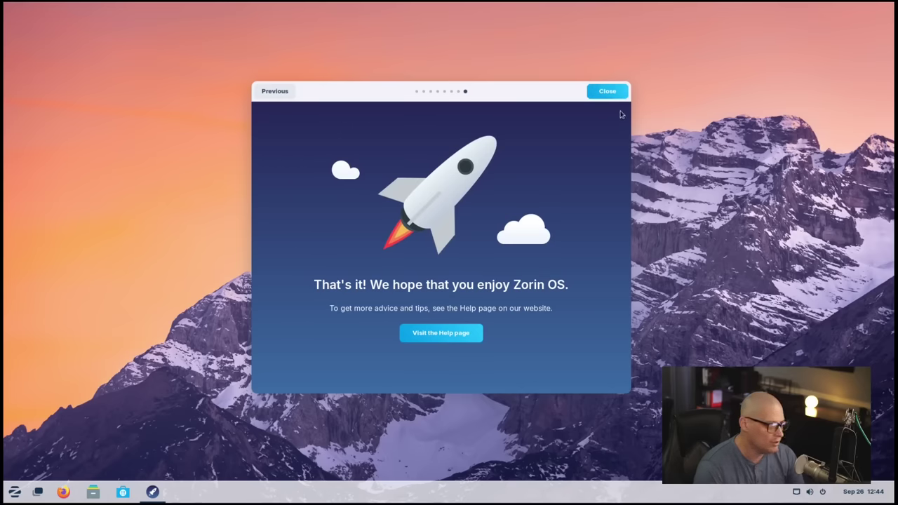
pyautogui.click(607, 91)
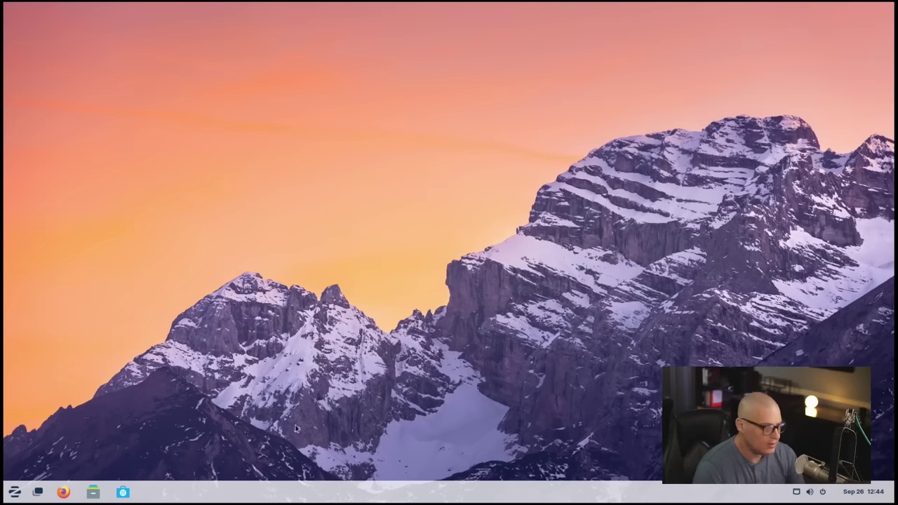
# Step: Launch Files from the Accessories apps, opening the Home folder
pyautogui.click(14, 492)
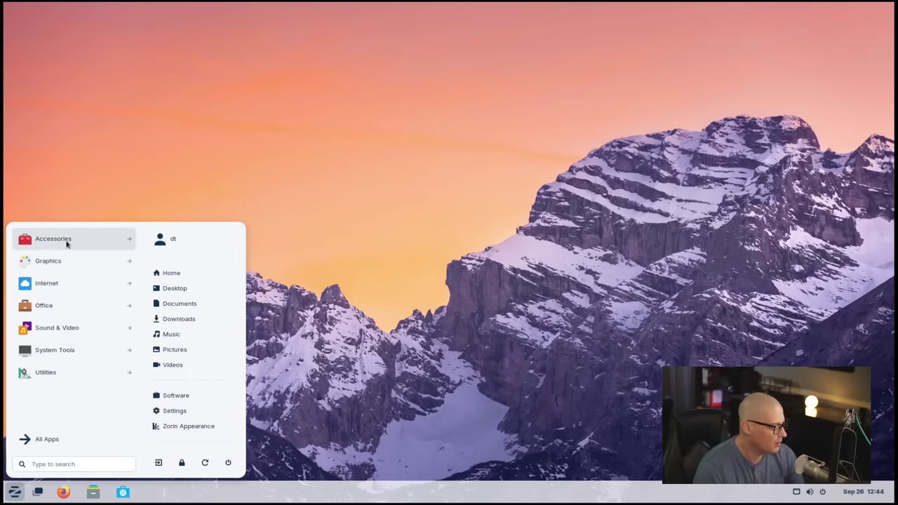
pyautogui.click(66, 241)
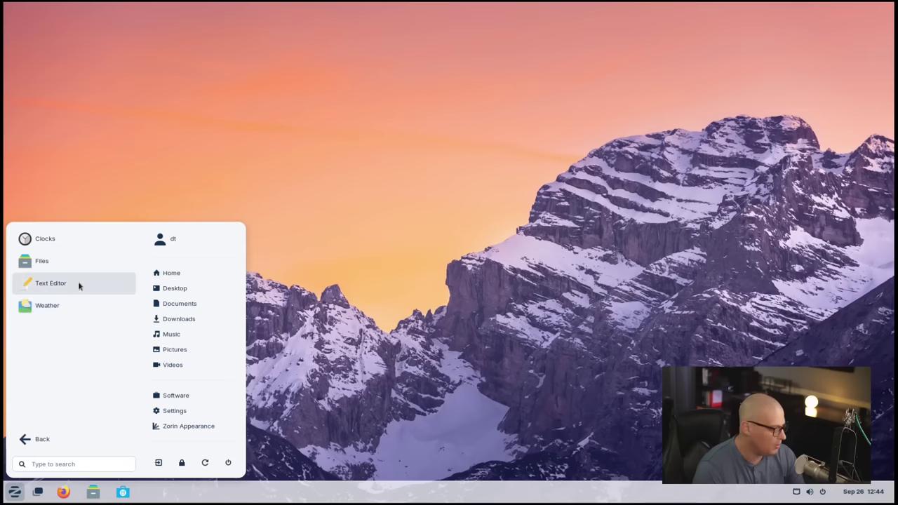
pyautogui.click(81, 258)
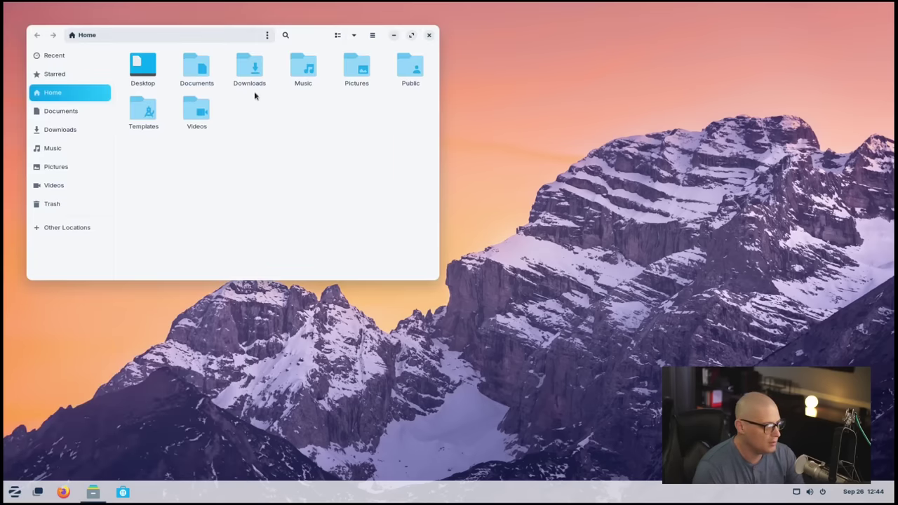
# Step: View the About Files info, then show hidden dotfiles like .bashrc and .profile with Ctrl+H
pyautogui.click(371, 35)
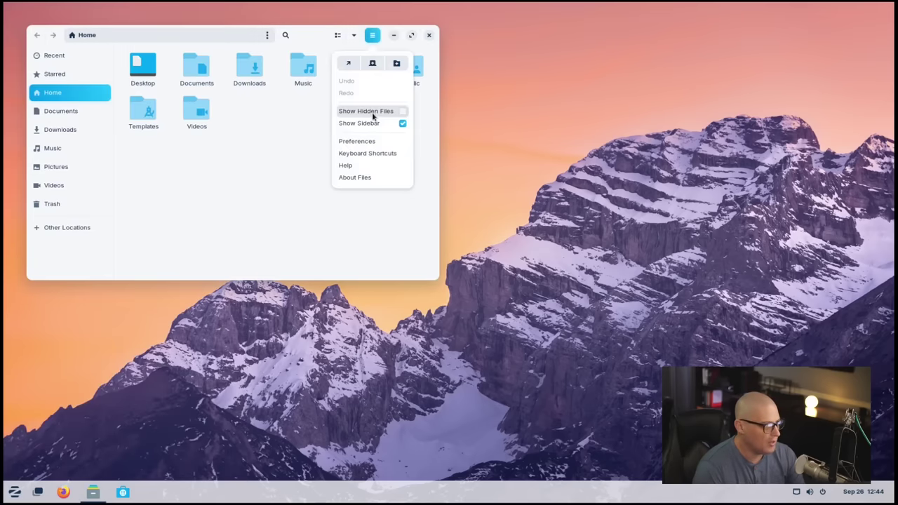
pyautogui.click(371, 178)
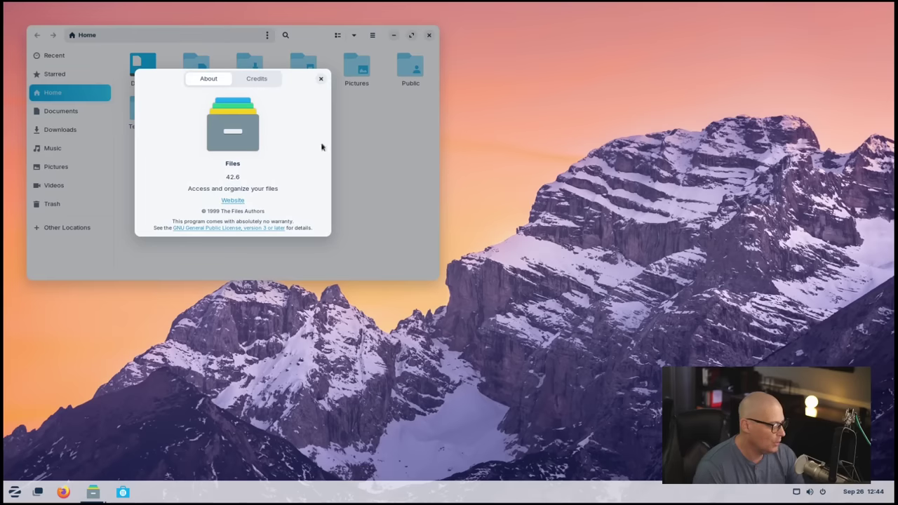
pyautogui.click(321, 78)
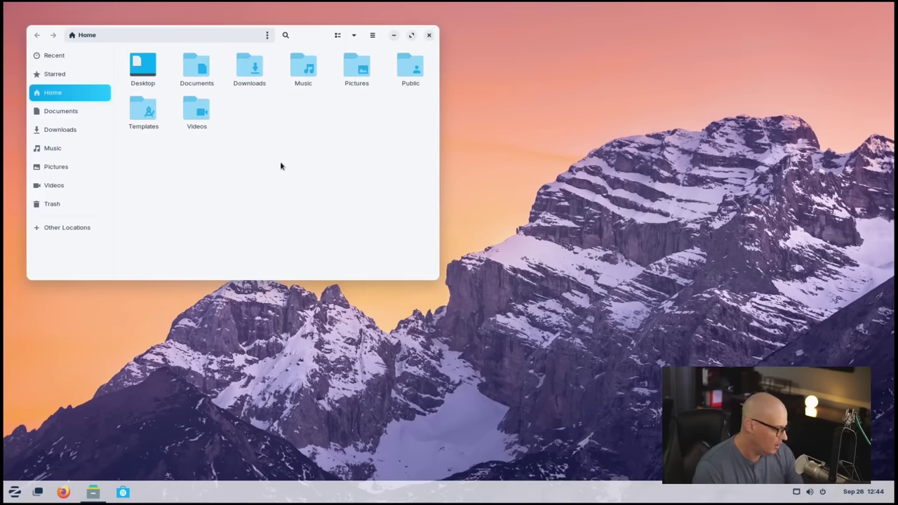
pyautogui.hotkey('ctrl', 'h')
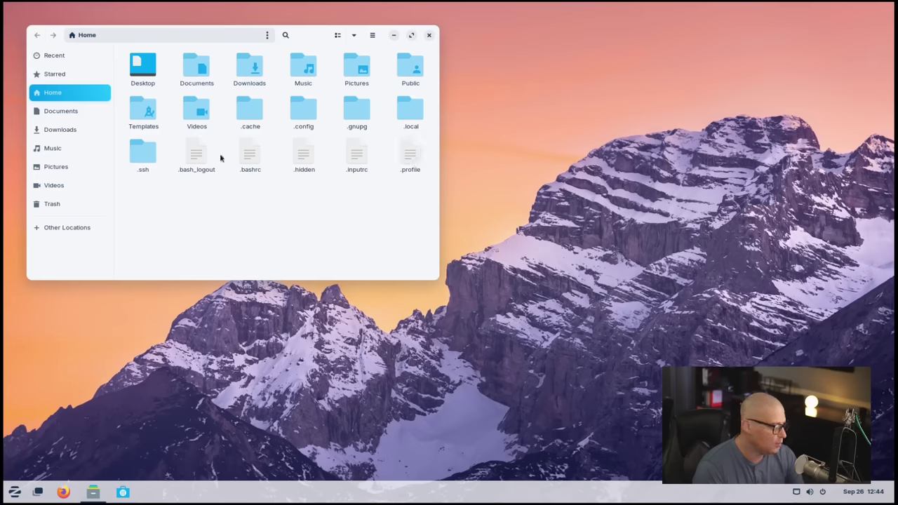
# Step: Close Files and launch Text Editor from the Accessories apps
pyautogui.click(429, 35)
pyautogui.click(14, 492)
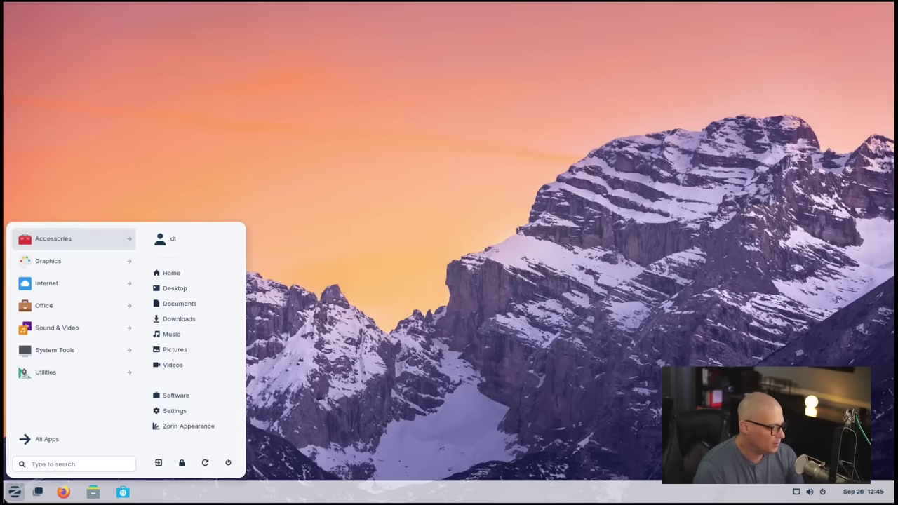
pyautogui.click(74, 241)
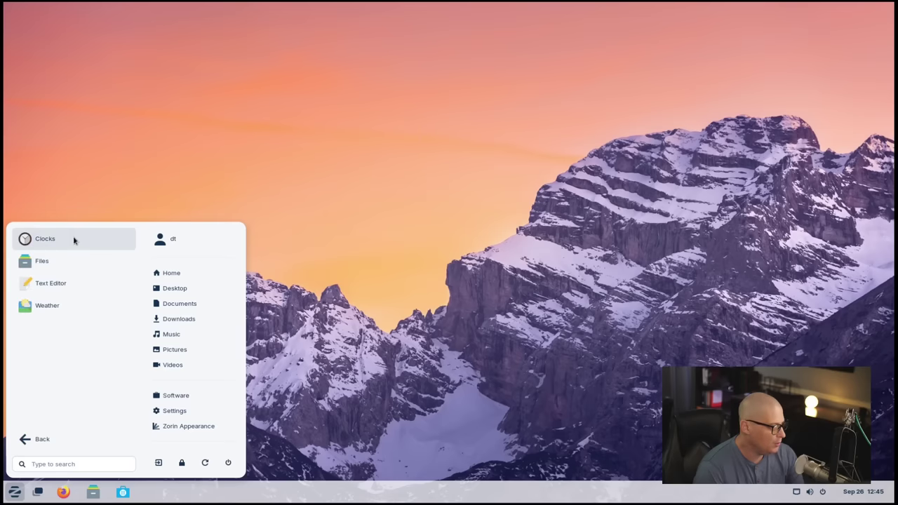
pyautogui.click(63, 284)
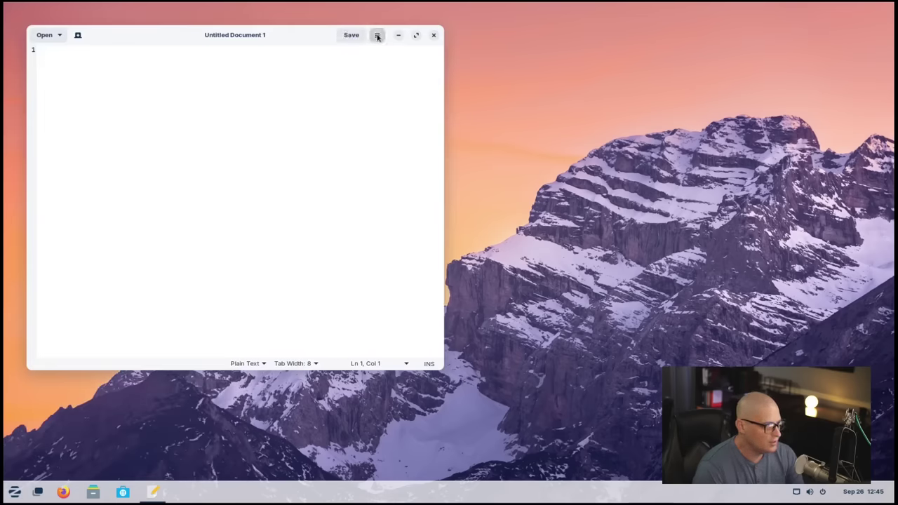
# Step: Confirm in its About dialog that Text Editor is gedit 41.0, then close the editor
pyautogui.click(377, 37)
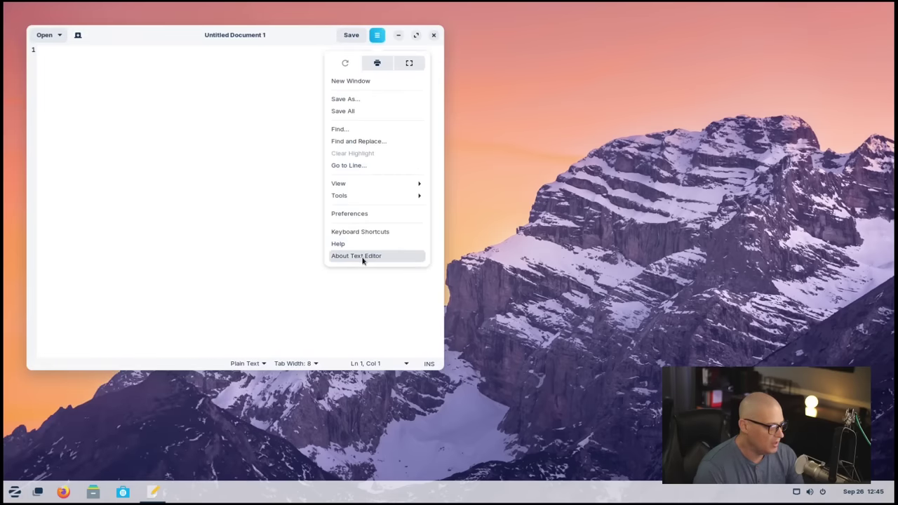
pyautogui.click(364, 256)
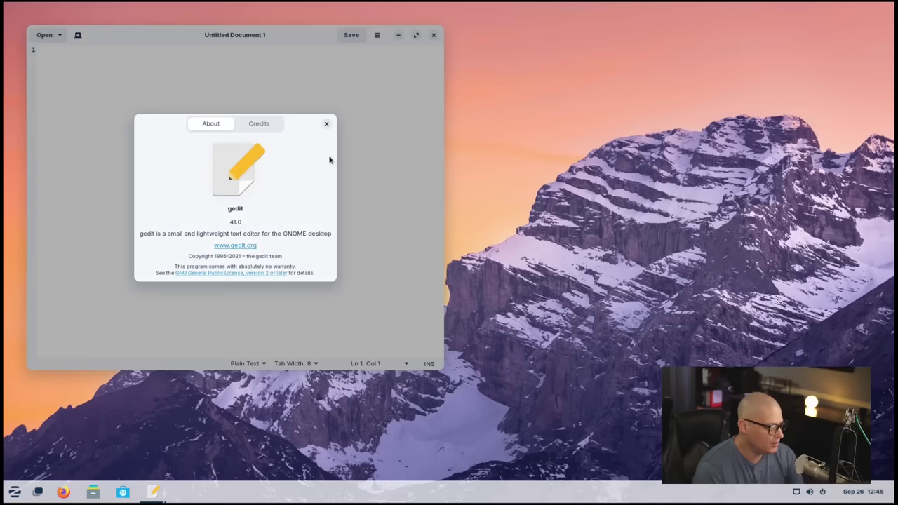
pyautogui.click(327, 124)
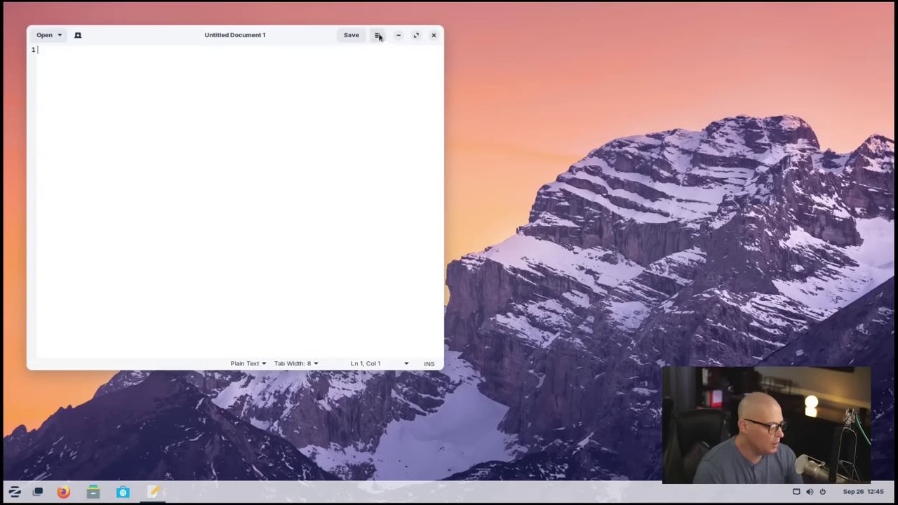
pyautogui.click(433, 34)
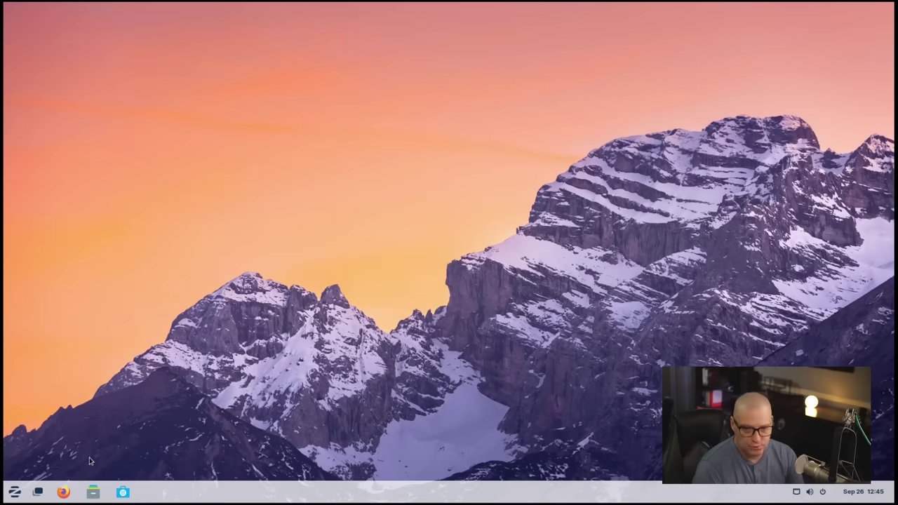
# Step: Launch Photos from Graphics and confirm in its About dialog that it is version 42.0
pyautogui.click(15, 492)
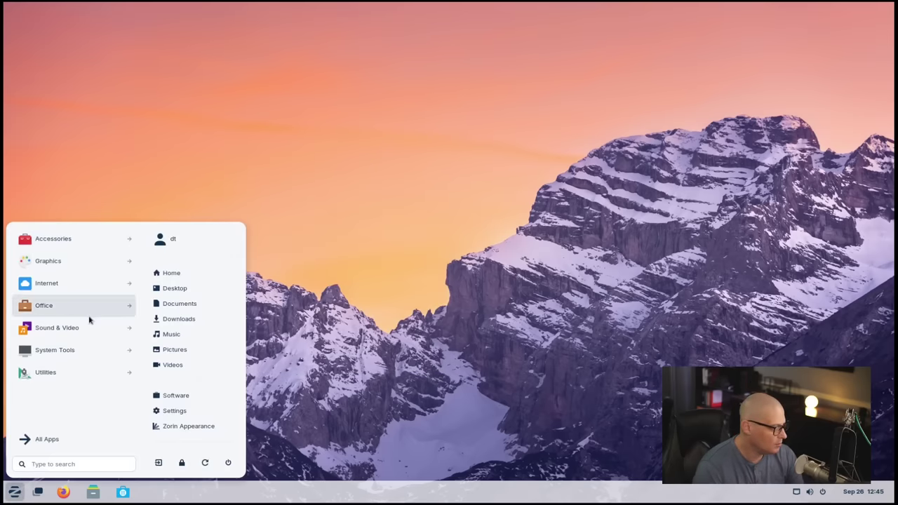
pyautogui.click(83, 261)
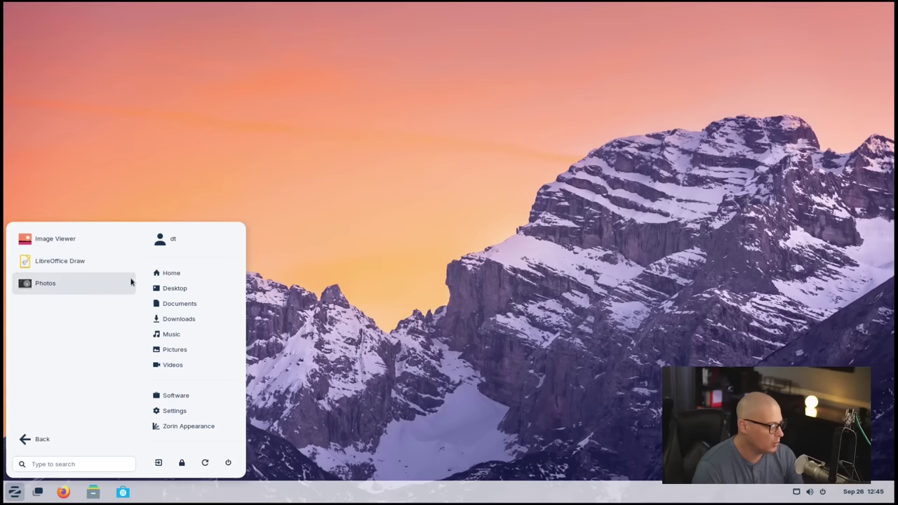
pyautogui.click(45, 285)
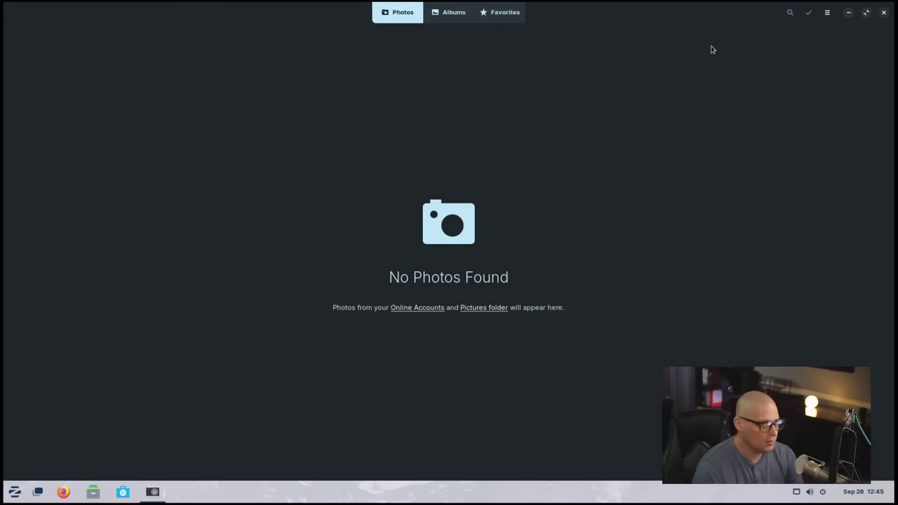
pyautogui.click(826, 13)
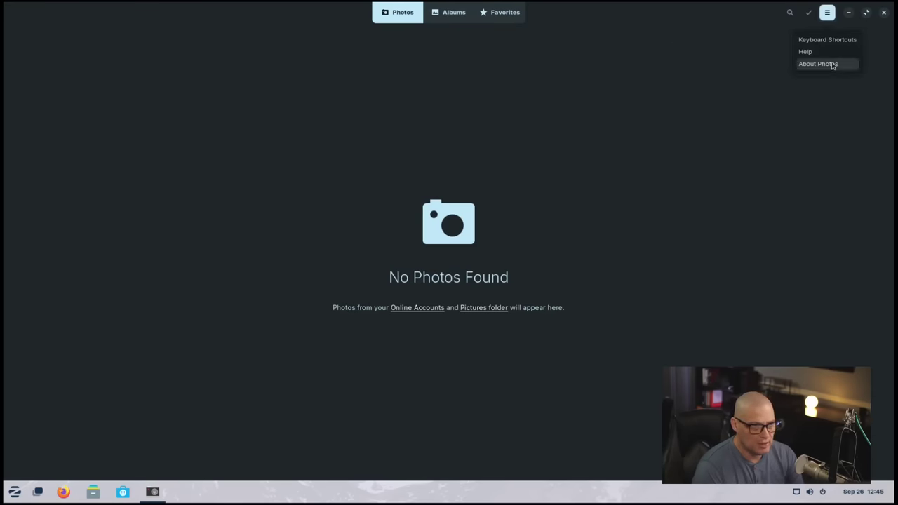
pyautogui.click(818, 64)
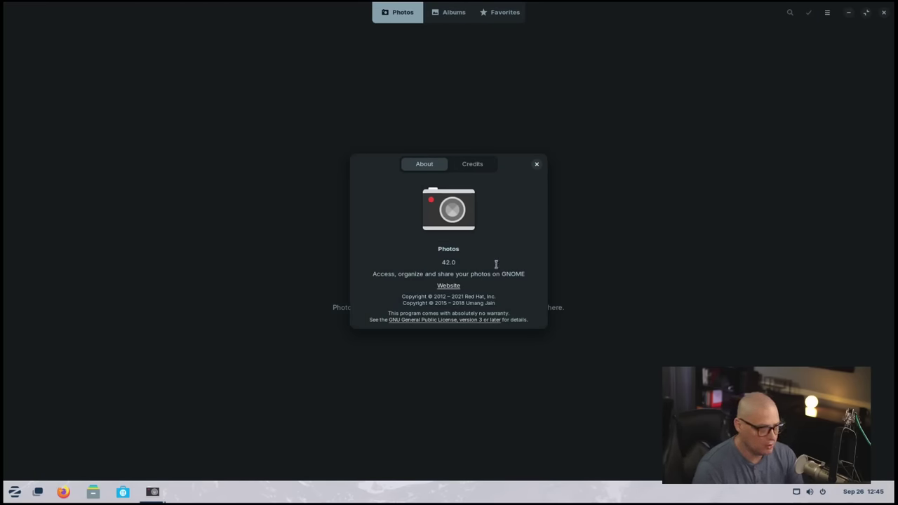
pyautogui.click(537, 164)
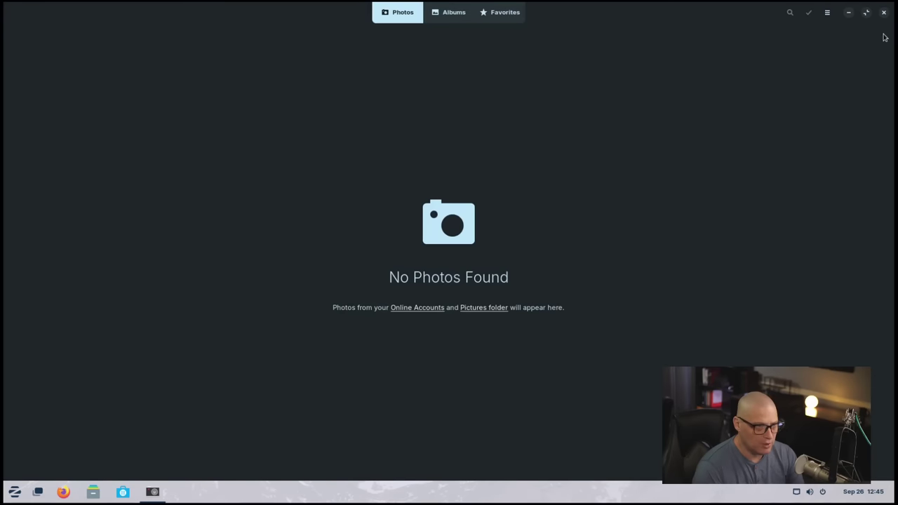
# Step: Close Photos, launch Firefox from the Zorin menu, and maximize its window
pyautogui.click(885, 13)
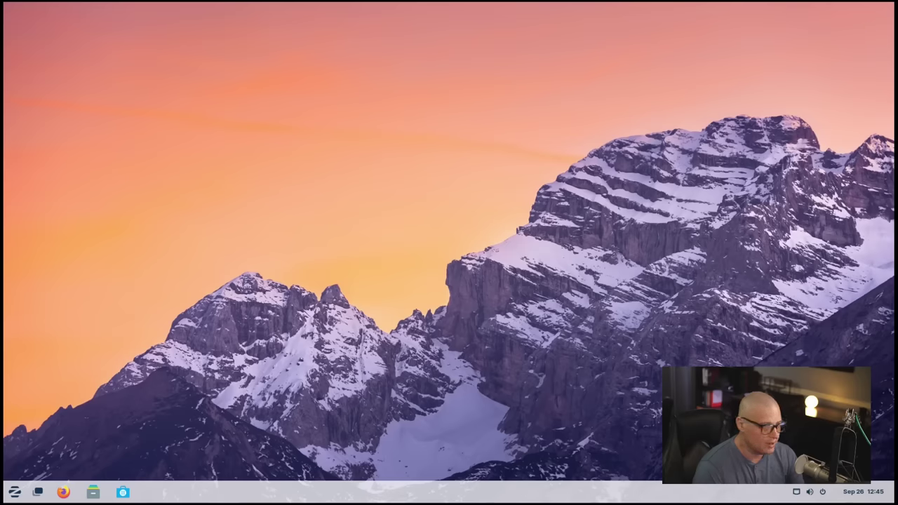
pyautogui.press('super')
pyautogui.click(86, 238)
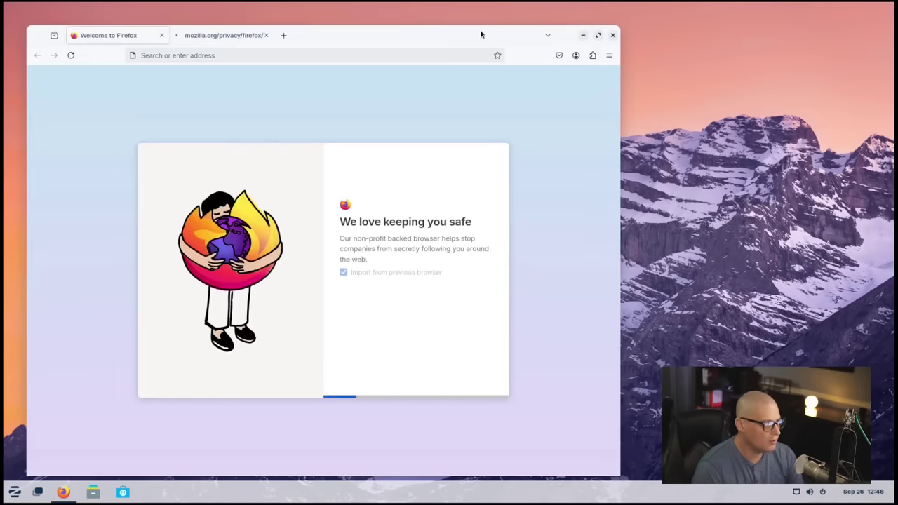
pyautogui.doubleClick(480, 31)
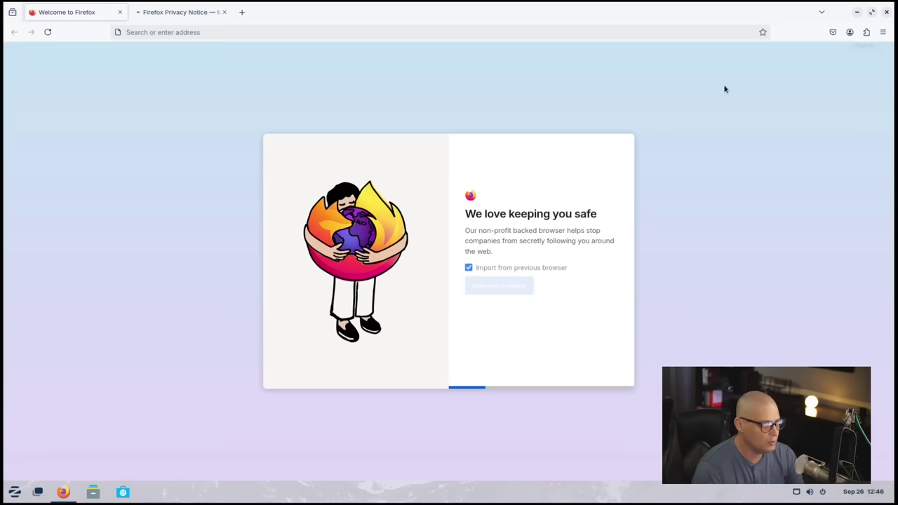
# Step: Confirm via Help > About Firefox that it is version 130.0.1 (64-bit), then close that window
pyautogui.click(882, 32)
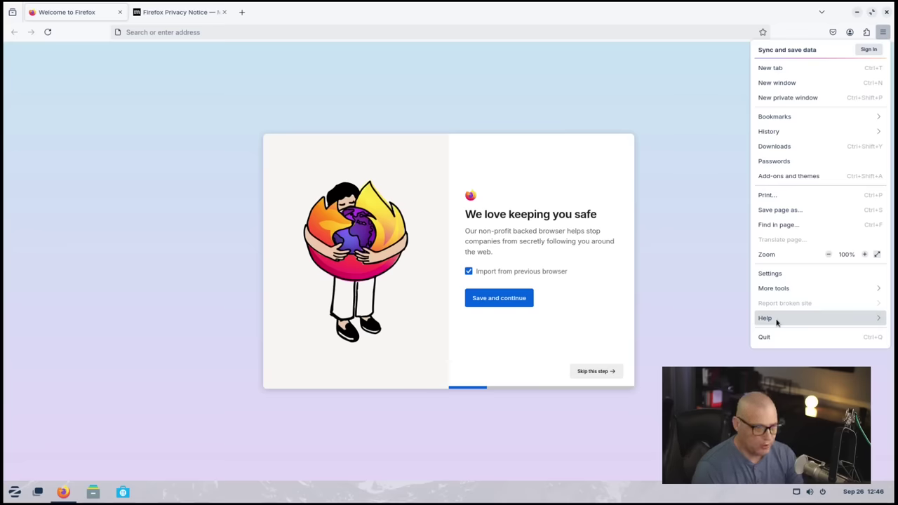
pyautogui.click(777, 322)
pyautogui.click(783, 160)
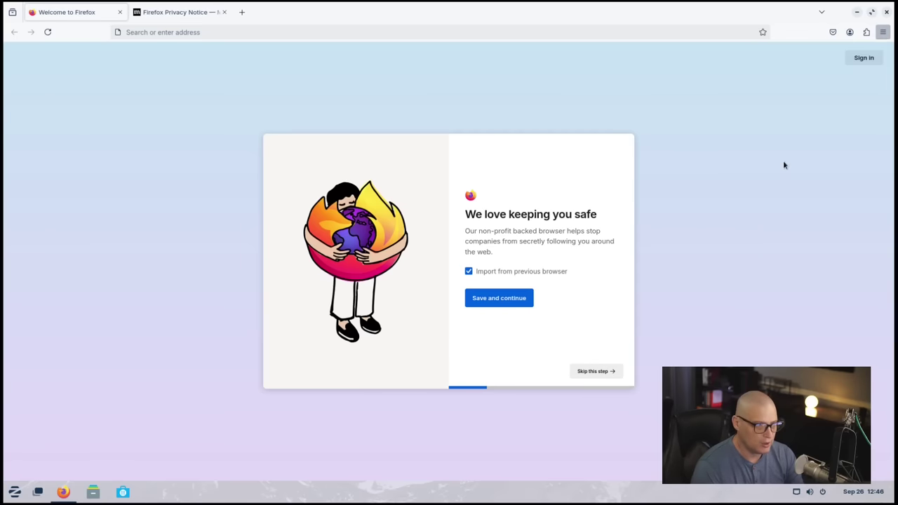
pyautogui.moveTo(220, 33); pyautogui.dragTo(281, 66)
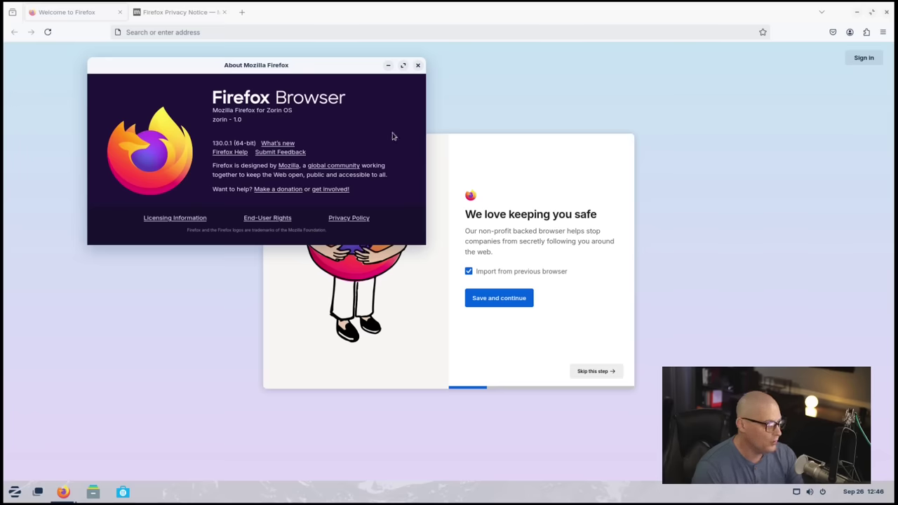
pyautogui.click(418, 65)
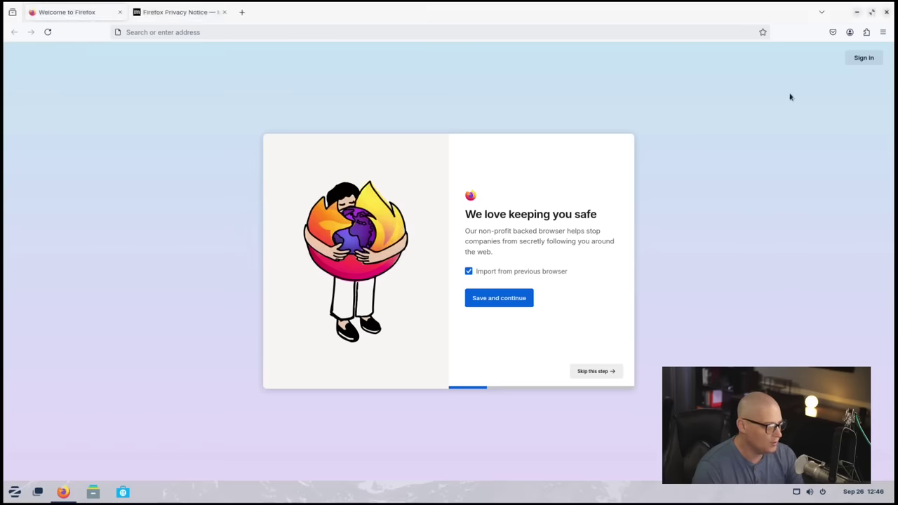
# Step: Close Firefox and launch LibreOffice Writer from the Office applications
pyautogui.click(887, 12)
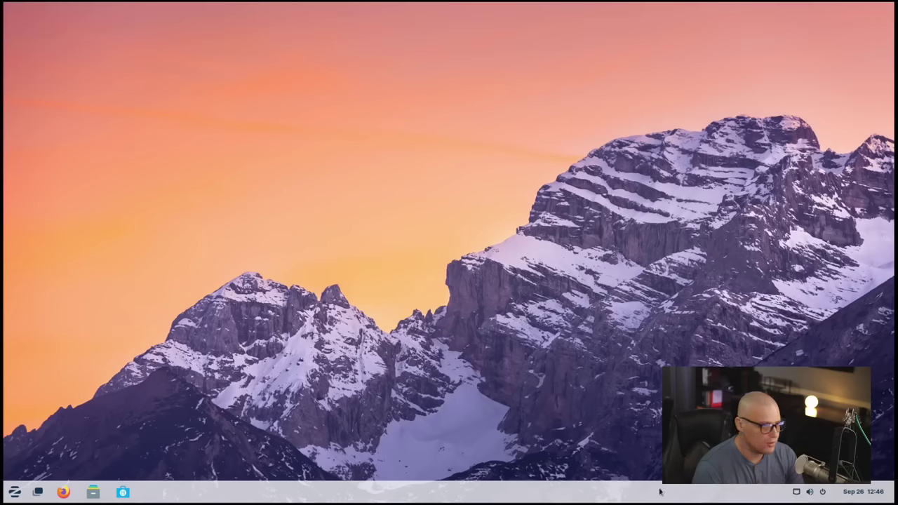
pyautogui.press('super')
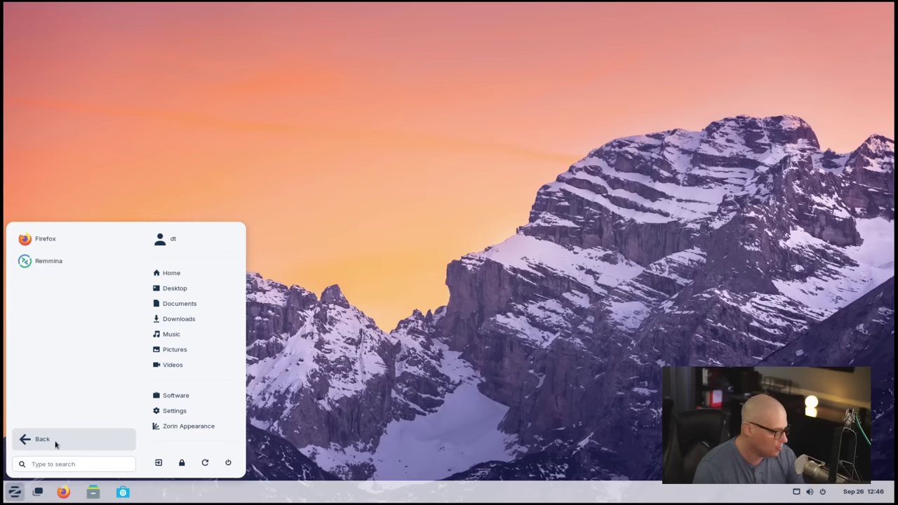
pyautogui.click(55, 442)
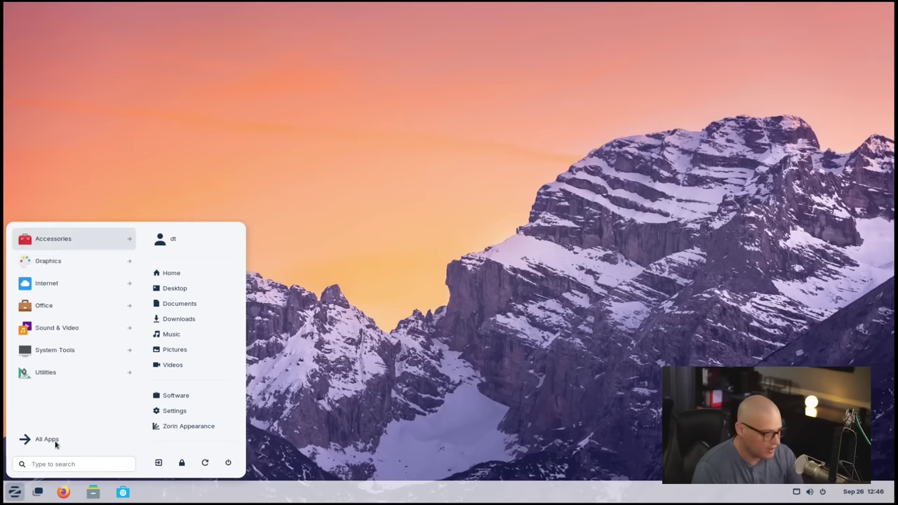
pyautogui.click(74, 305)
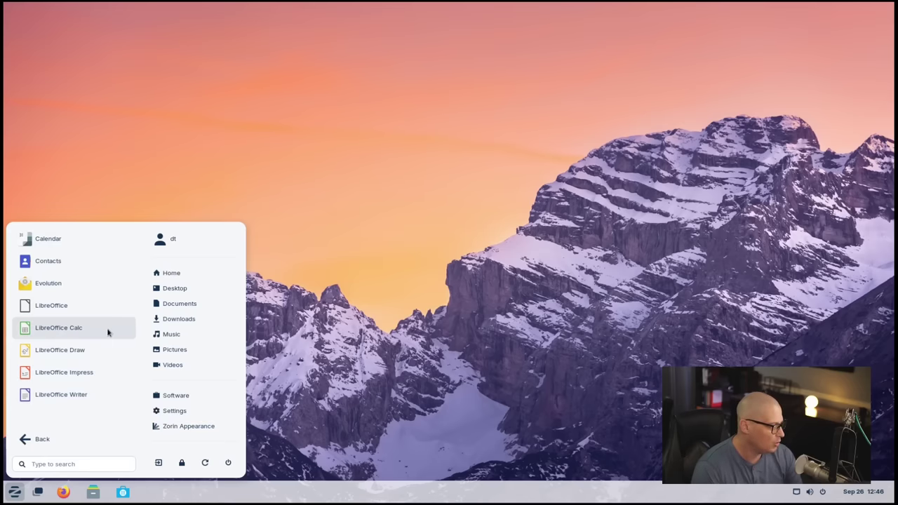
pyautogui.click(110, 397)
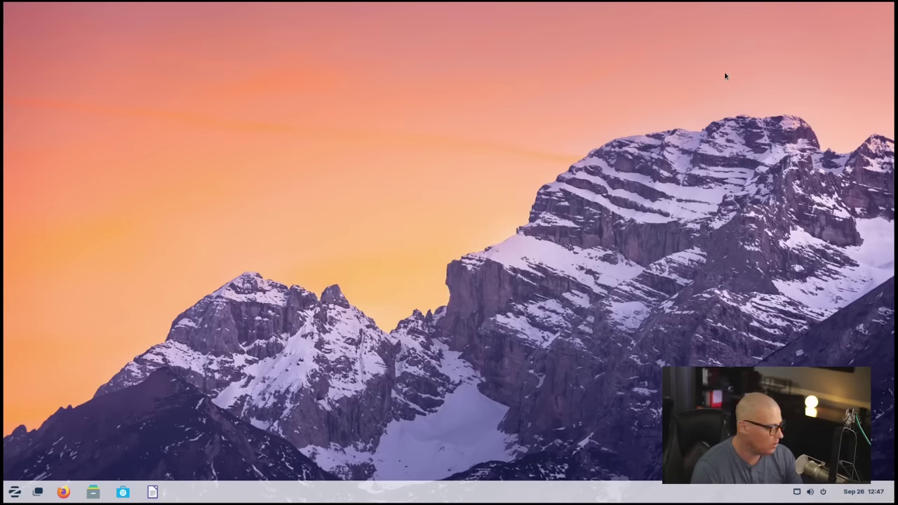
# Step: Check Writer's version (24.8.1.2) in the About LibreOffice box, then close it
pyautogui.click(884, 26)
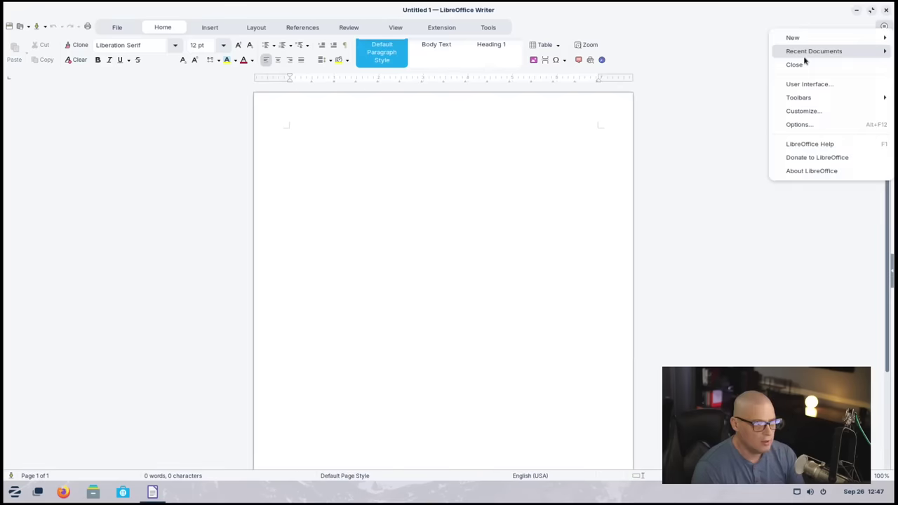
pyautogui.click(811, 171)
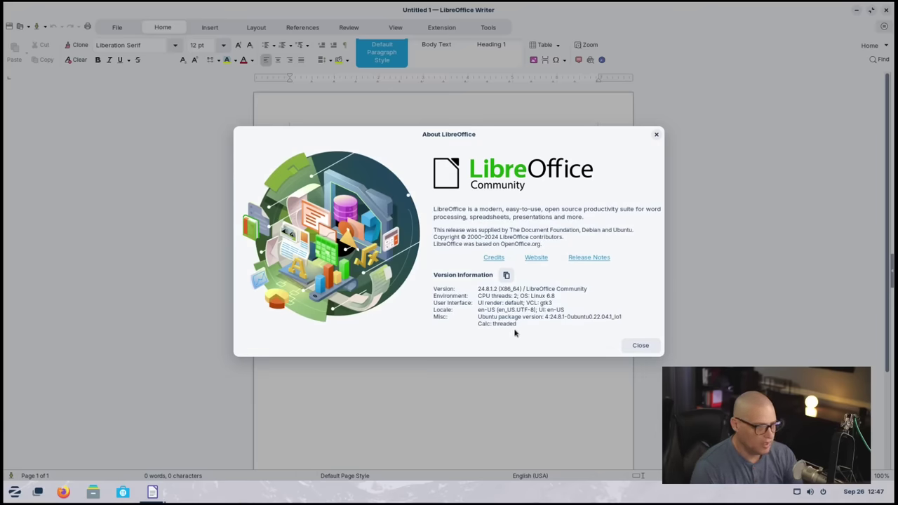
pyautogui.click(641, 346)
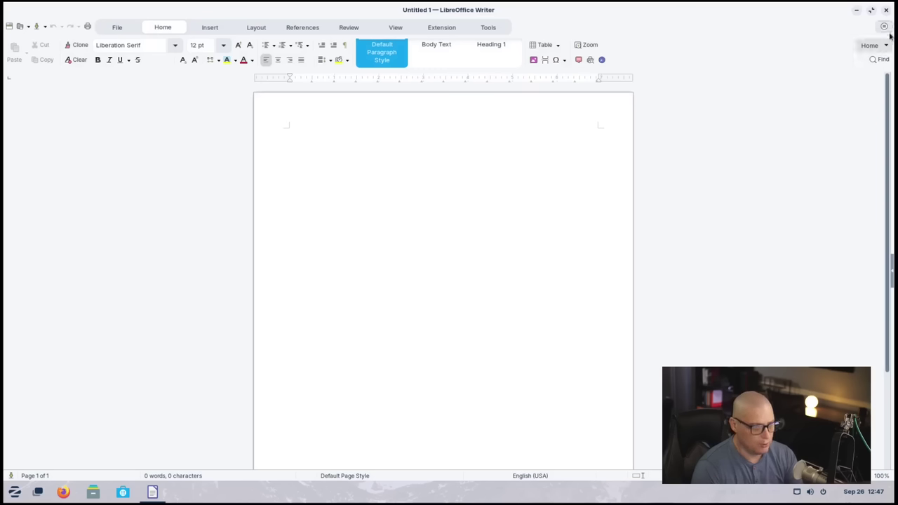
# Step: Close Writer, view Brasero's new-project screen, then close it and reopen the app menu
pyautogui.click(886, 9)
pyautogui.press('super')
pyautogui.click(80, 327)
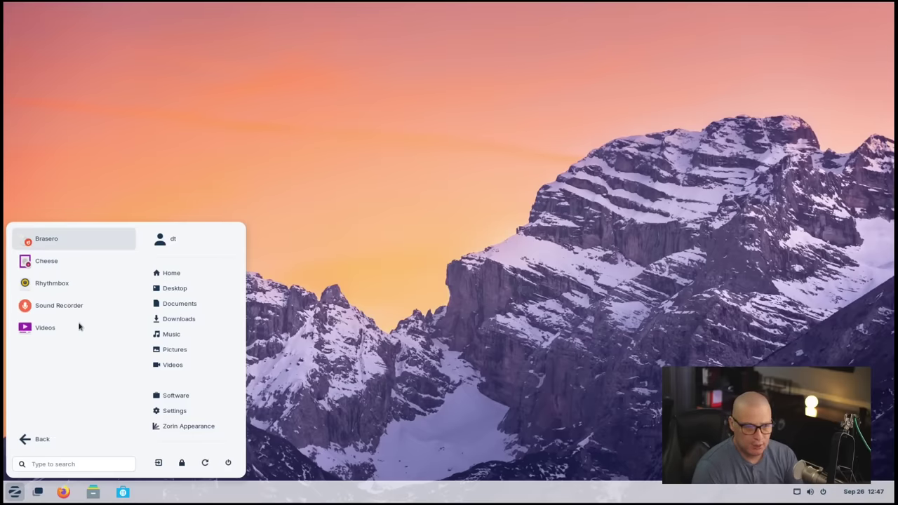
pyautogui.click(85, 245)
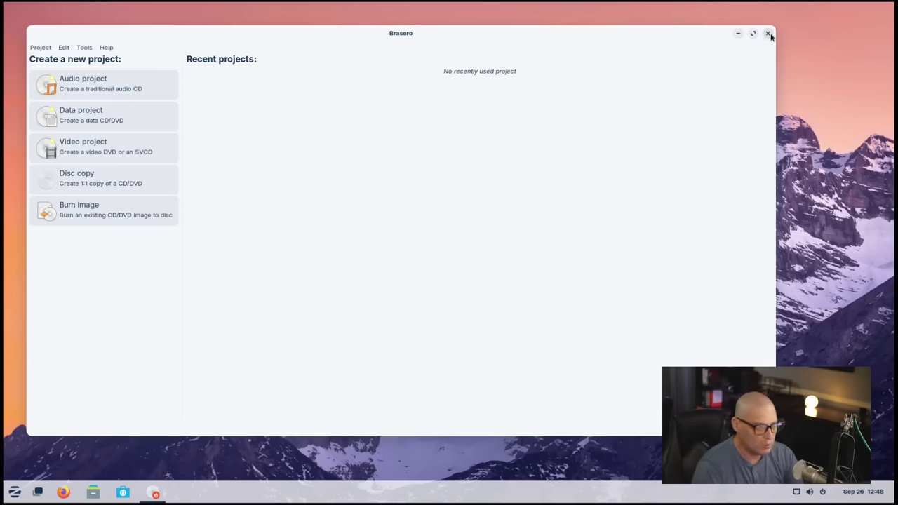
pyautogui.click(768, 34)
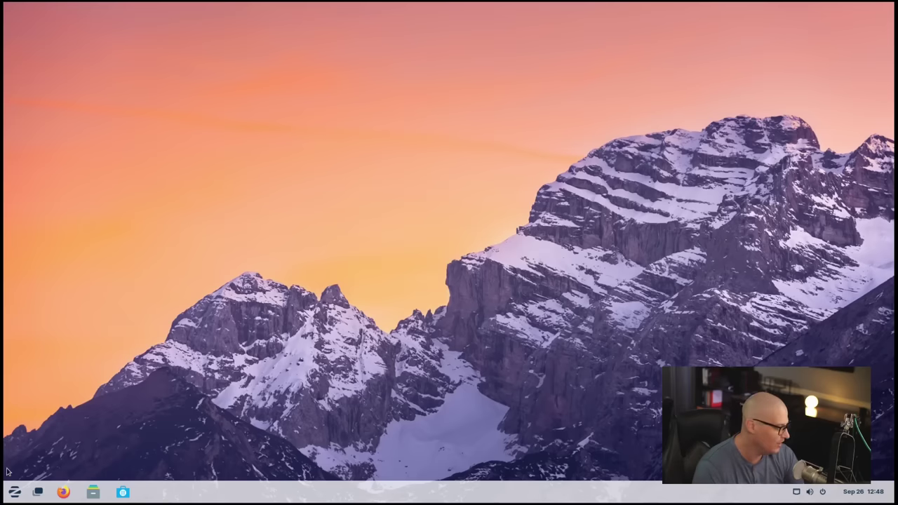
pyautogui.click(14, 492)
# Step: Launch Rhythmbox, confirm version 3.4.4 in its About box, then close Rhythmbox
pyautogui.click(63, 332)
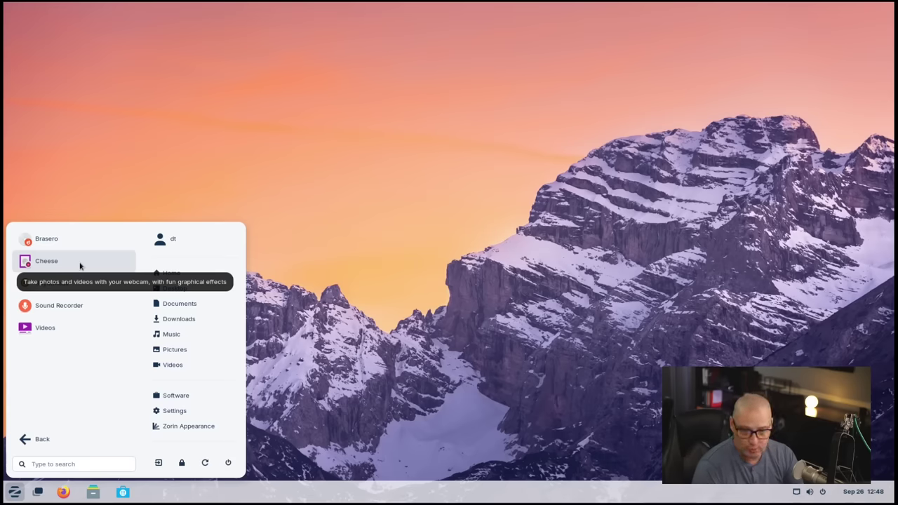
pyautogui.click(127, 287)
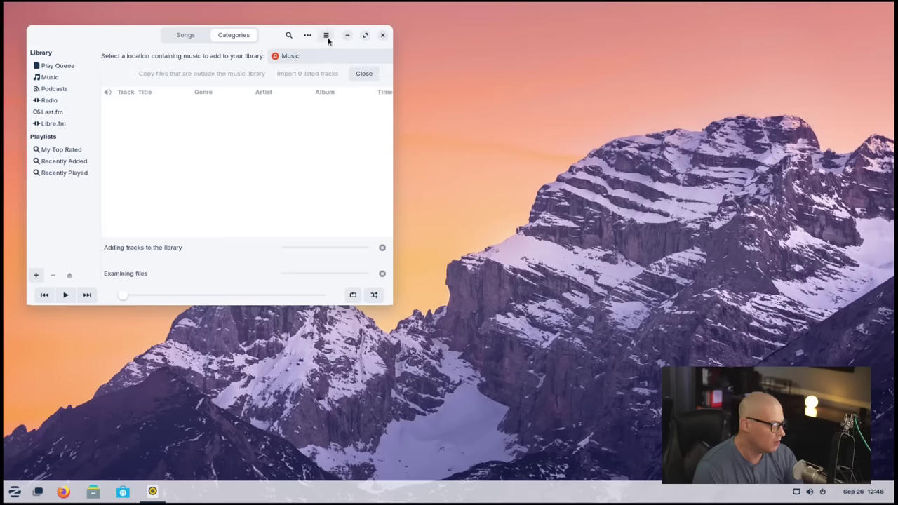
pyautogui.click(326, 35)
pyautogui.click(334, 124)
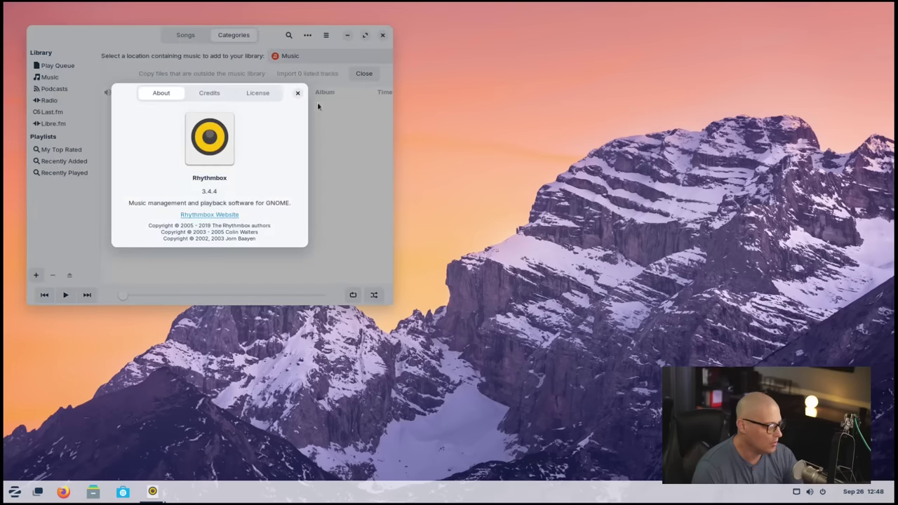
pyautogui.click(297, 94)
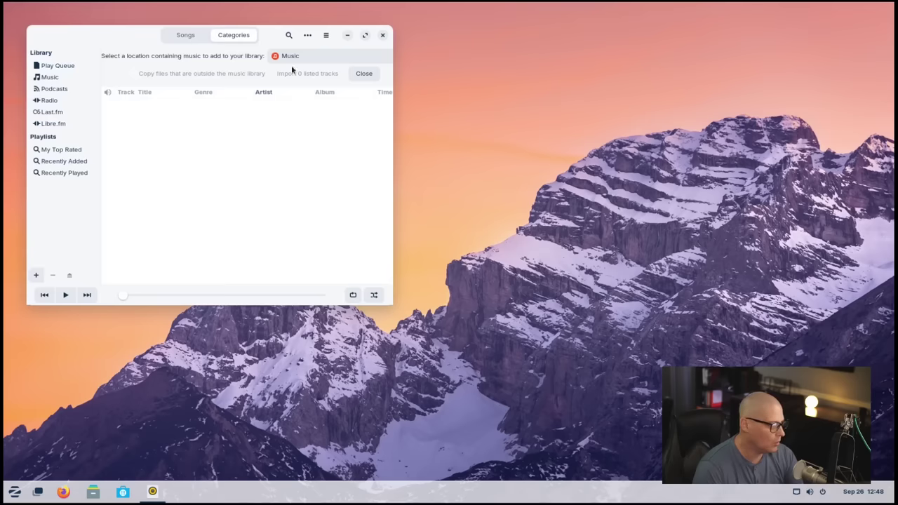
pyautogui.click(382, 35)
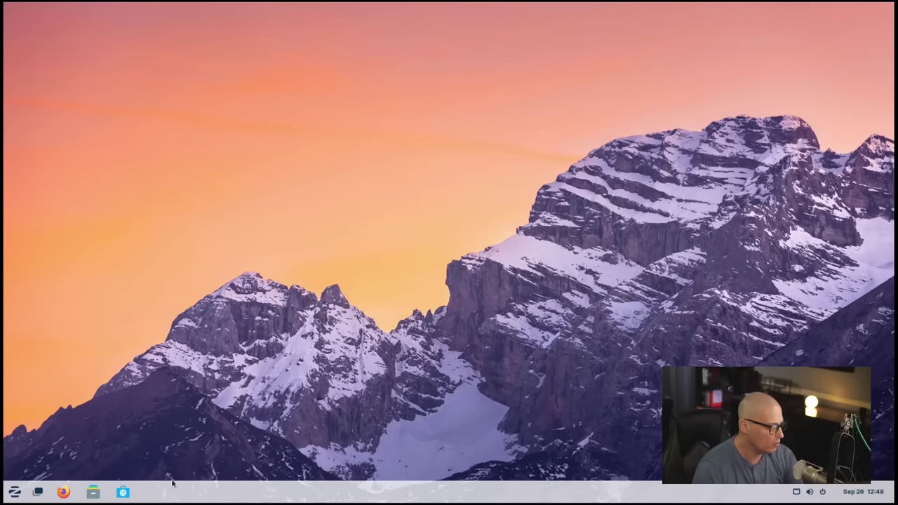
# Step: Launch Videos from Sound & Video and browse its help pages
pyautogui.click(14, 492)
pyautogui.click(74, 327)
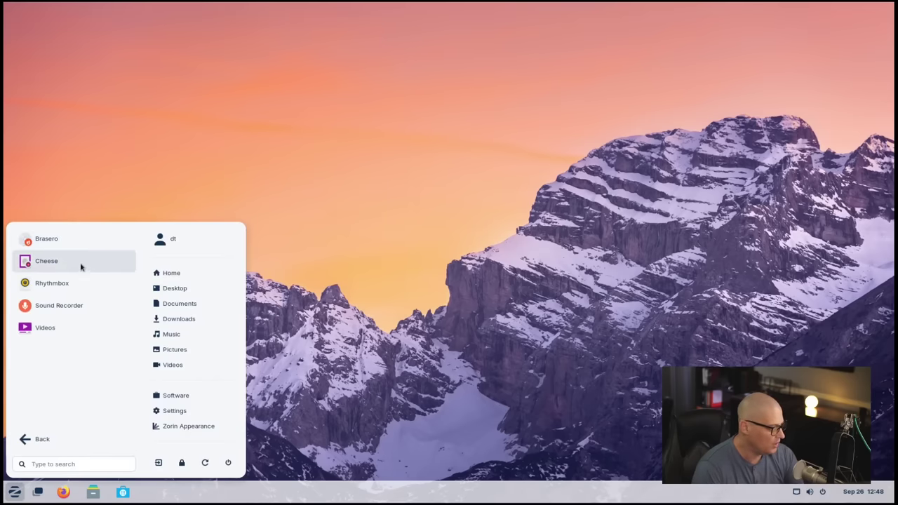
pyautogui.click(94, 337)
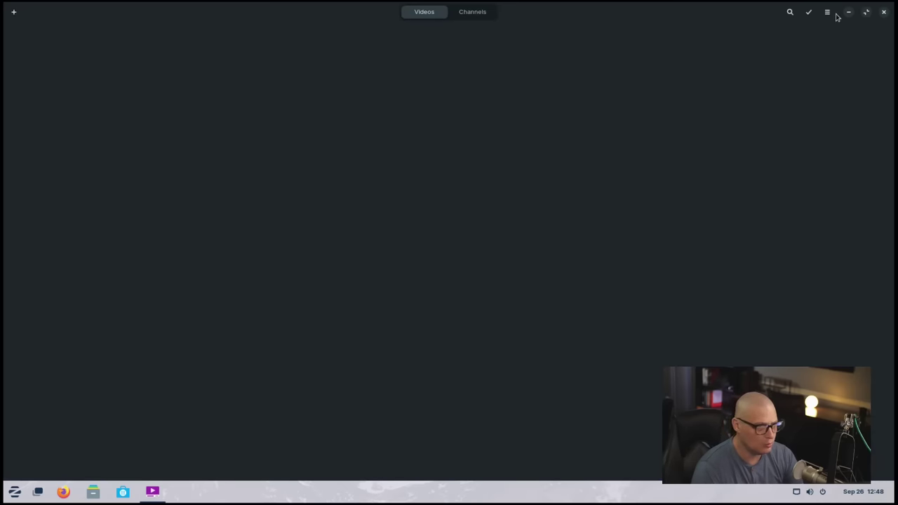
pyautogui.click(832, 13)
pyautogui.click(815, 65)
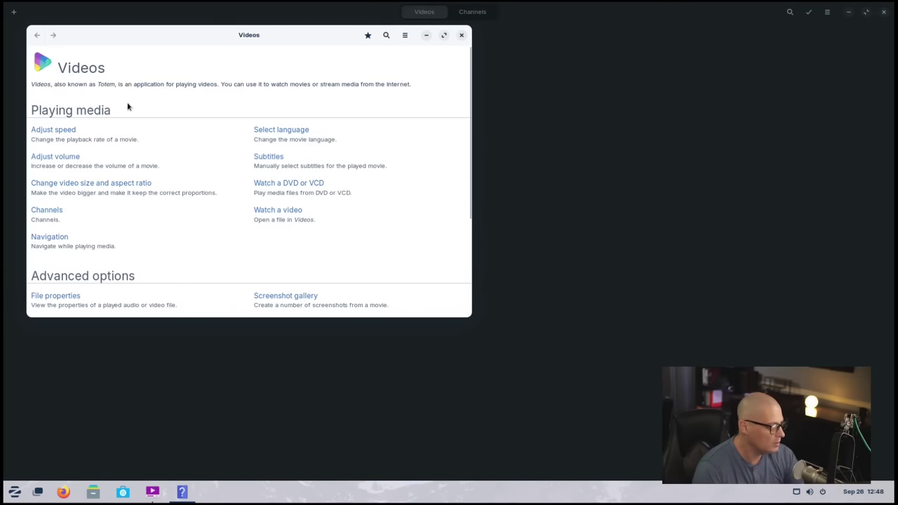
pyautogui.scroll(-3, 154, 122)
pyautogui.scroll(4, 154, 122)
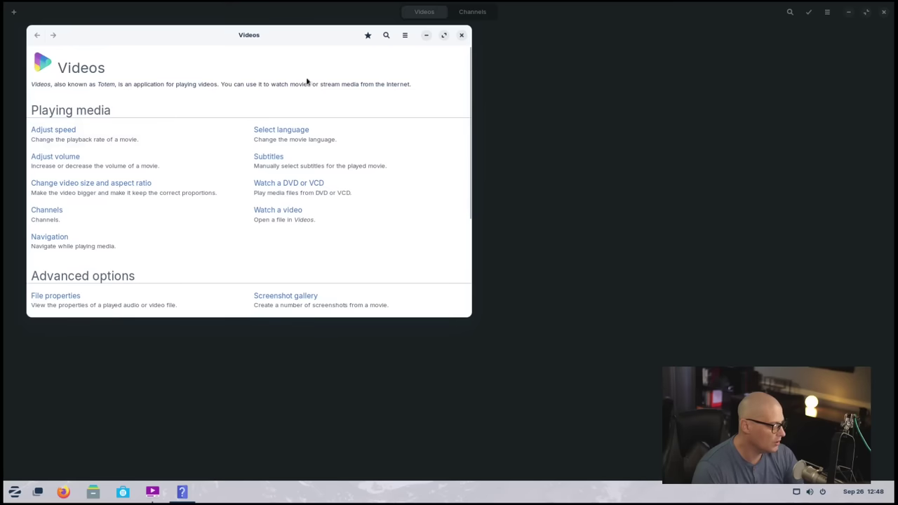
# Step: Close the help window, reopen Videos help, then close help and the Videos player
pyautogui.click(404, 35)
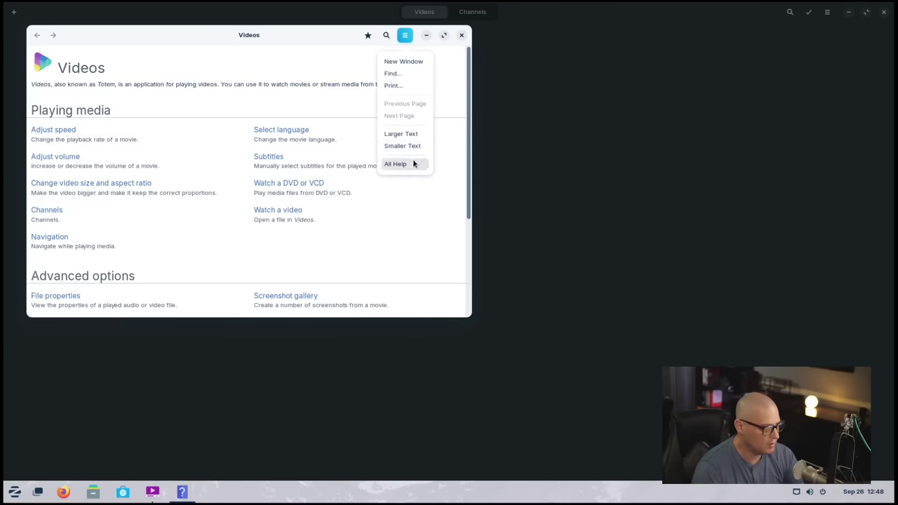
pyautogui.click(460, 34)
pyautogui.click(460, 34)
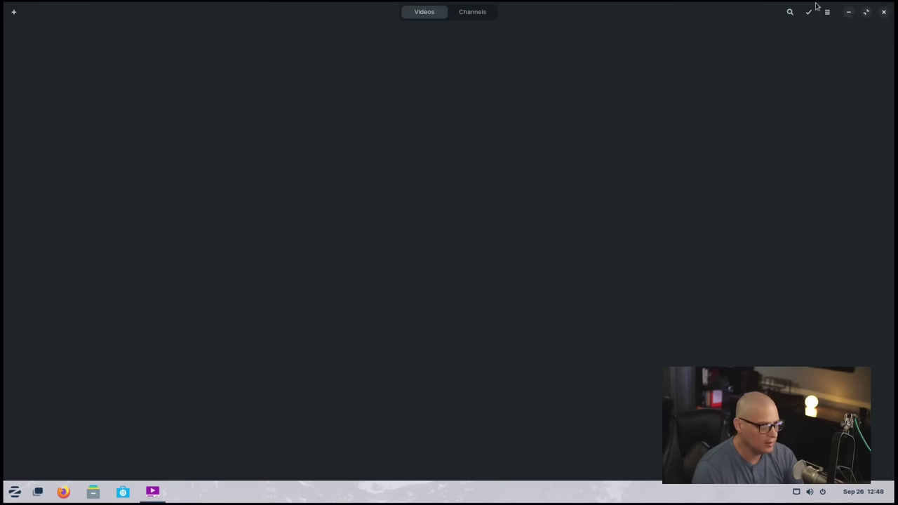
pyautogui.click(827, 12)
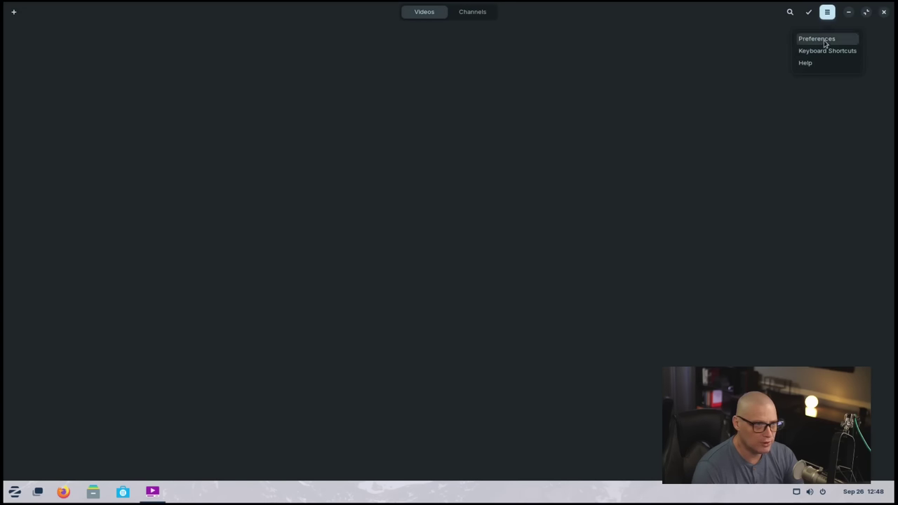
pyautogui.click(817, 63)
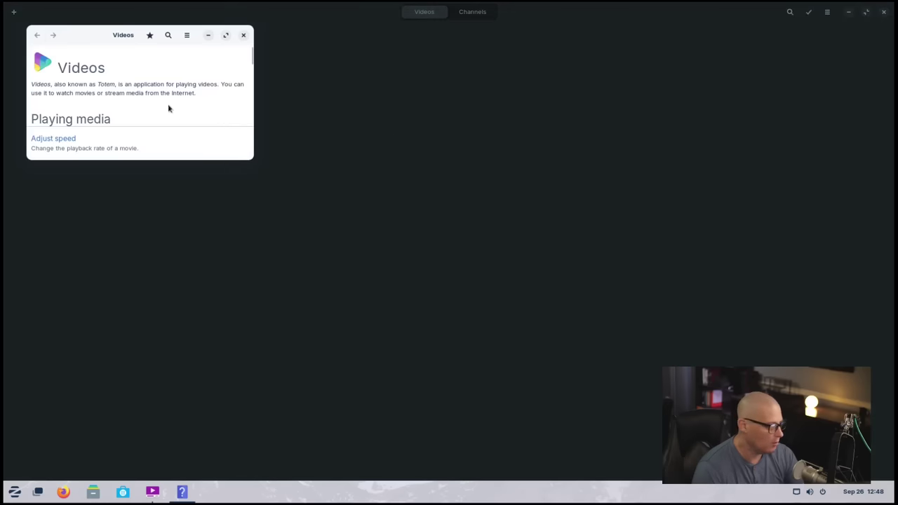
pyautogui.click(244, 35)
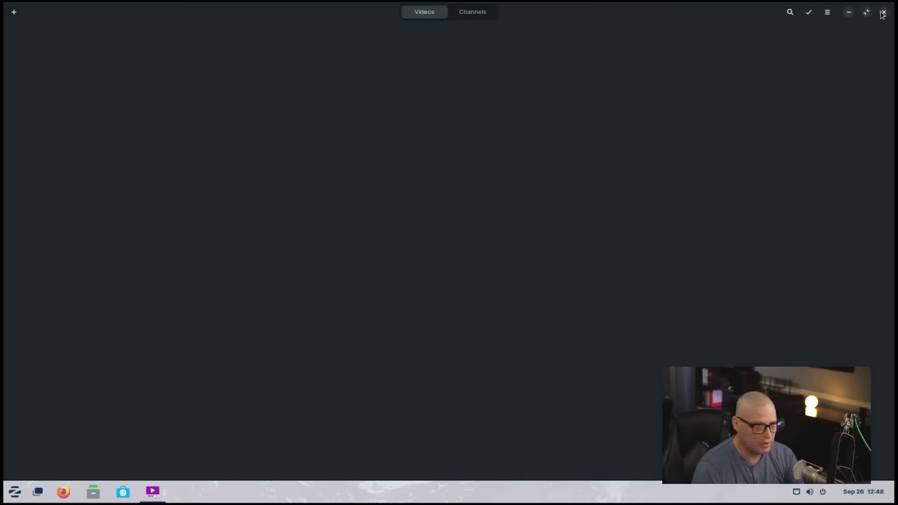
pyautogui.click(883, 14)
# Step: List the System Tools apps in the menu, scrolled down to Zorin Appearance
pyautogui.click(14, 491)
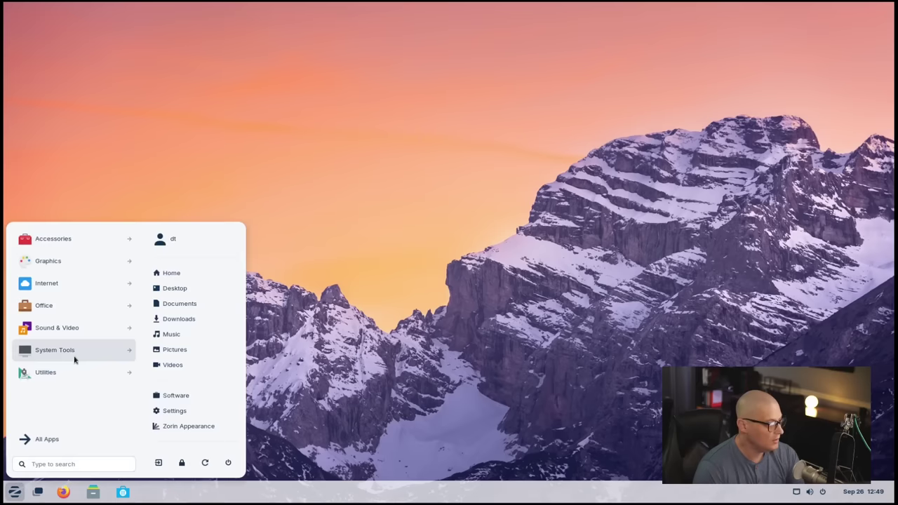
pyautogui.click(73, 350)
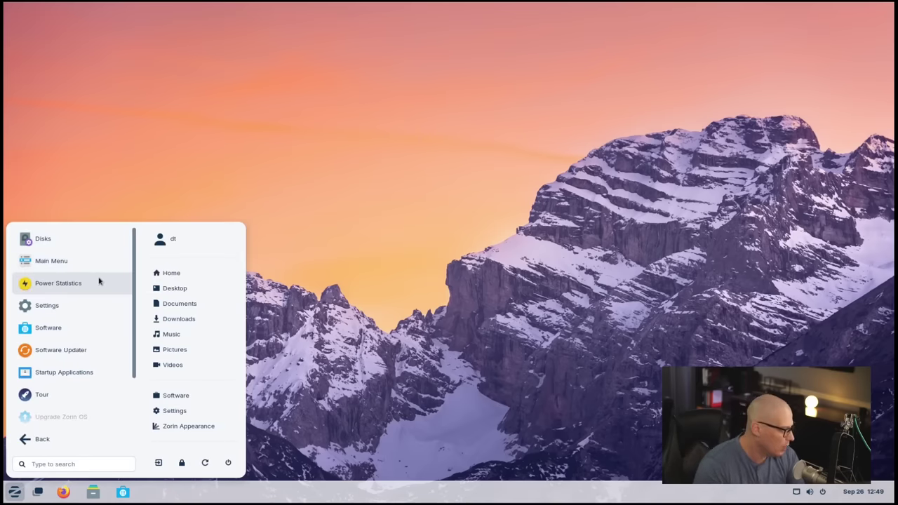
pyautogui.scroll(-3, 96, 288)
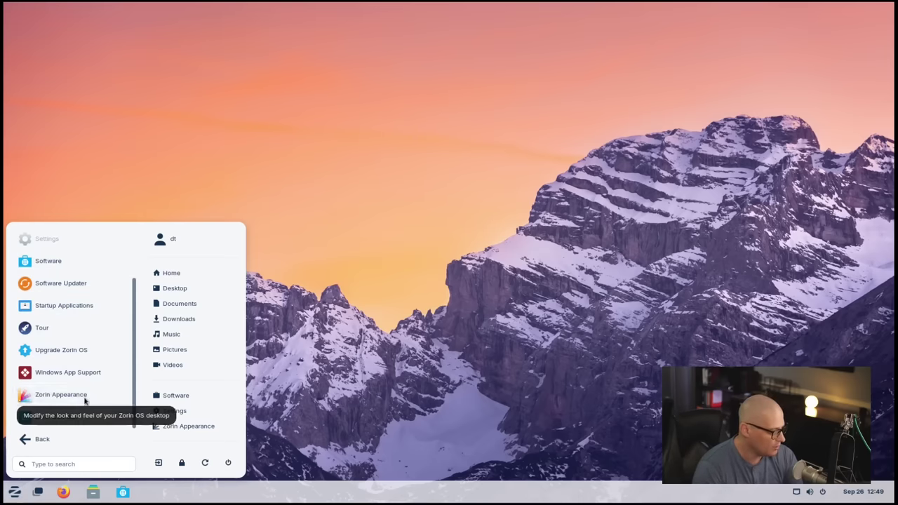
# Step: Open Zorin Appearance, centre its window, and try the second desktop layout
pyautogui.click(61, 395)
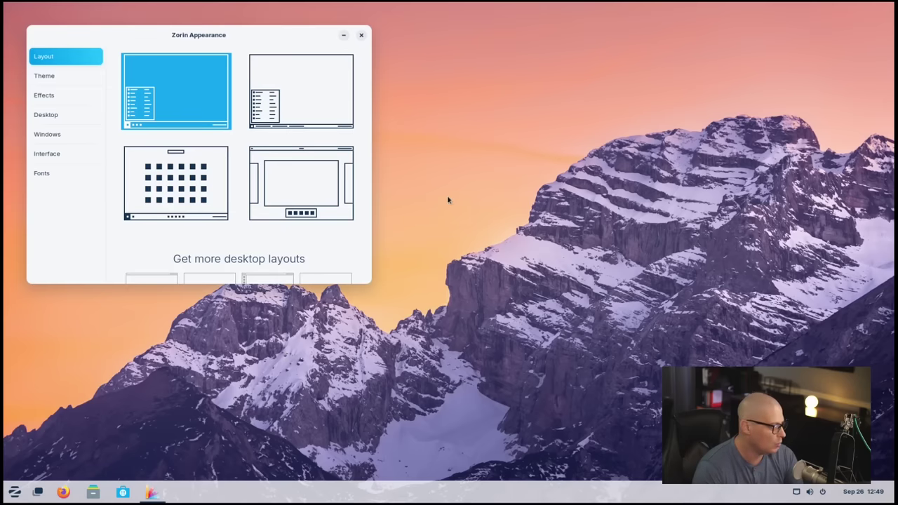
pyautogui.moveTo(231, 39); pyautogui.dragTo(461, 75)
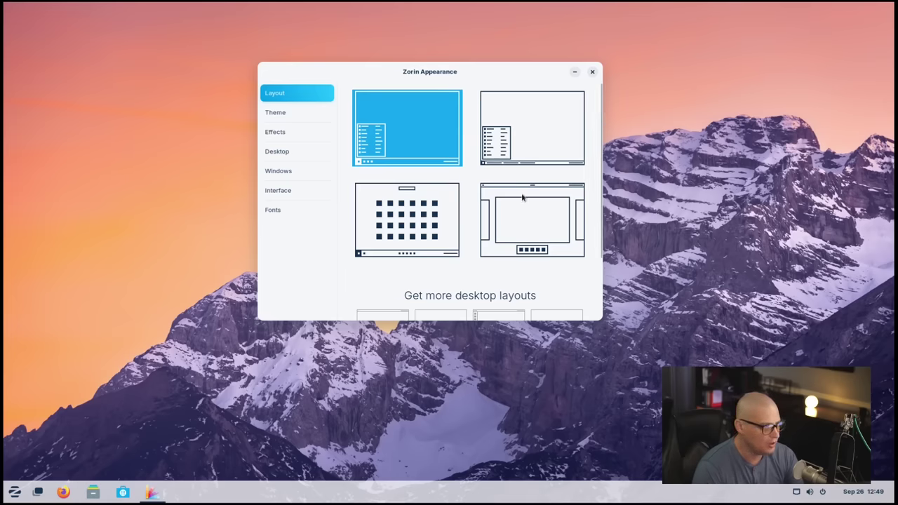
pyautogui.click(528, 134)
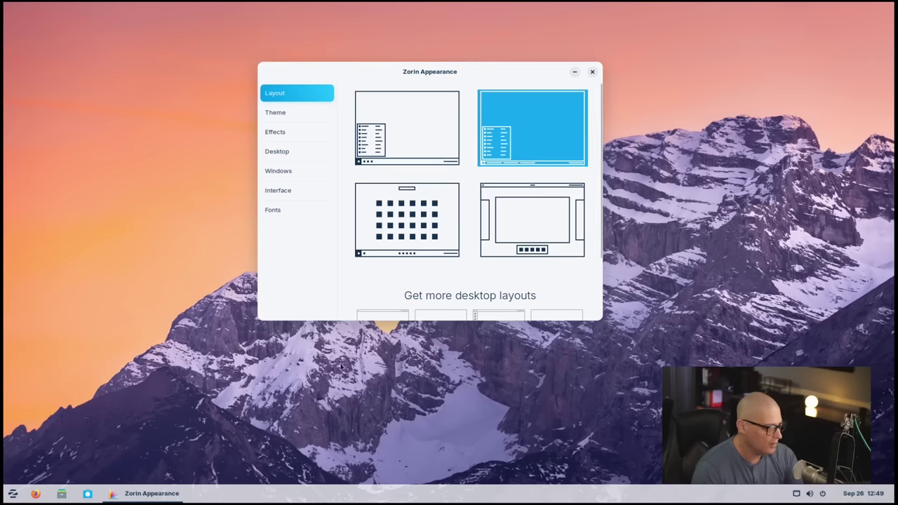
pyautogui.moveTo(149, 498)
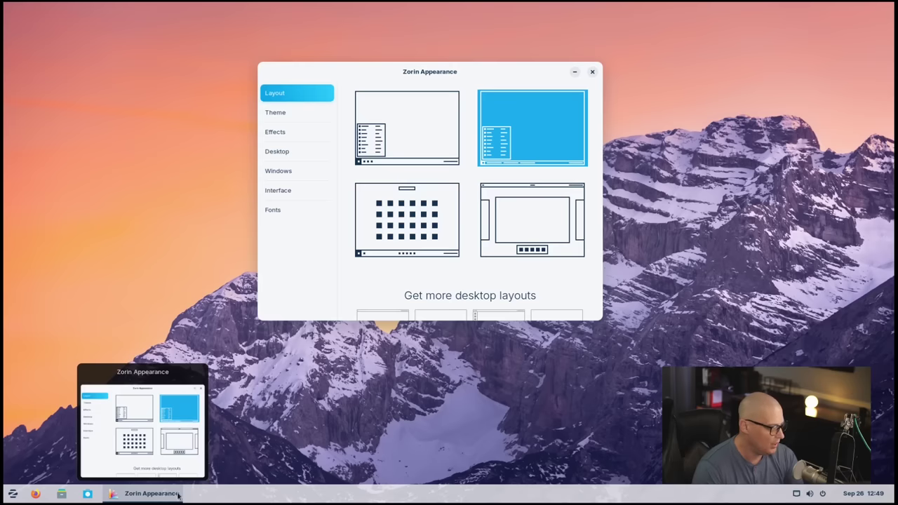
# Step: Try the centred-icons and top-panel layouts, settle on the bottom-taskbar layout, and browse Pro layouts
pyautogui.click(400, 140)
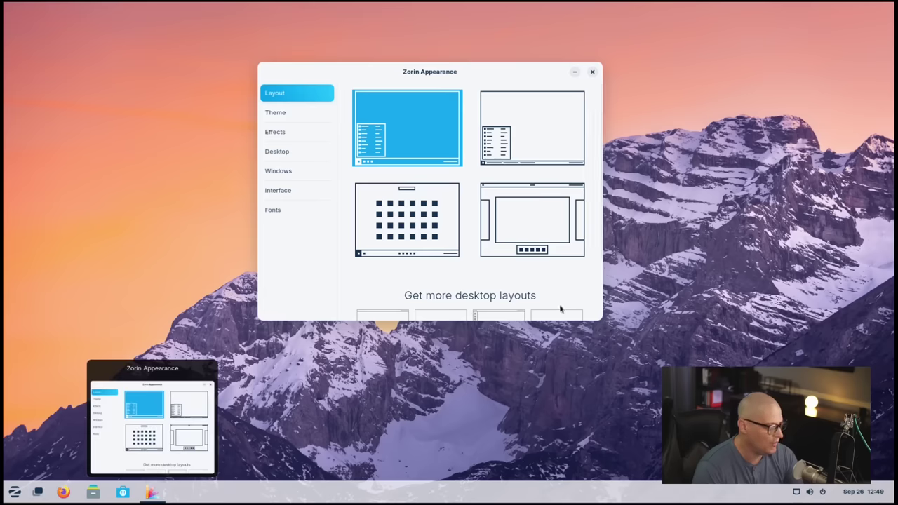
pyautogui.click(400, 220)
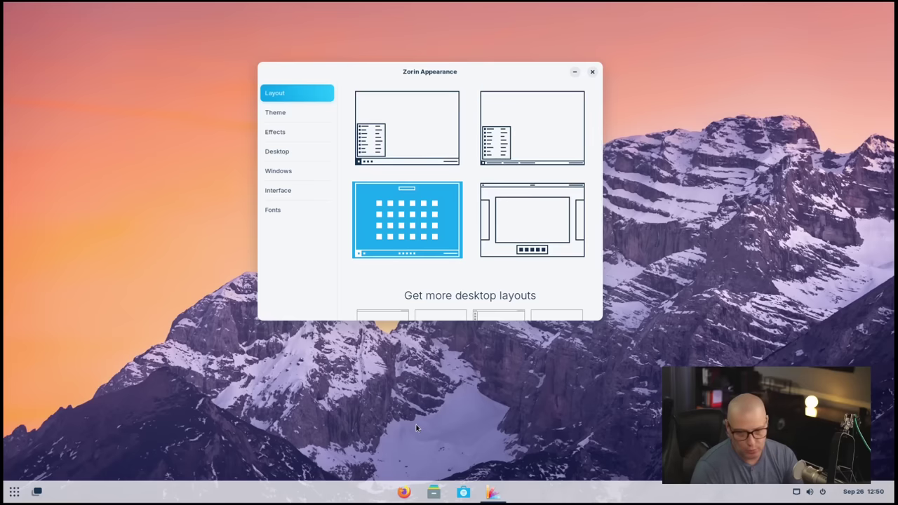
pyautogui.click(531, 231)
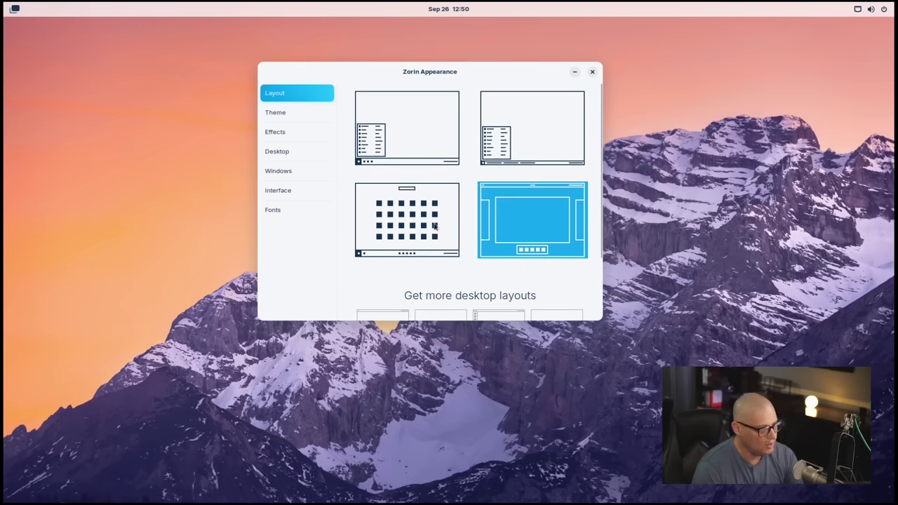
pyautogui.click(403, 150)
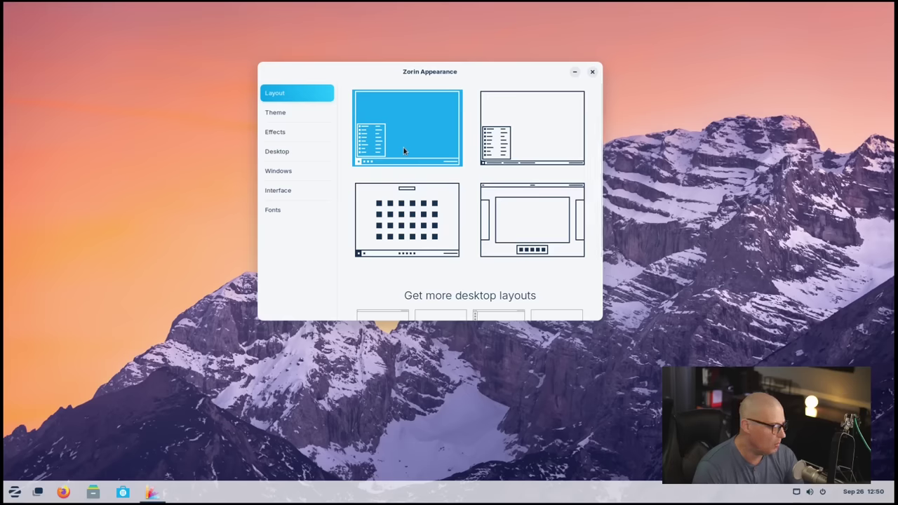
pyautogui.scroll(-2, 571, 169)
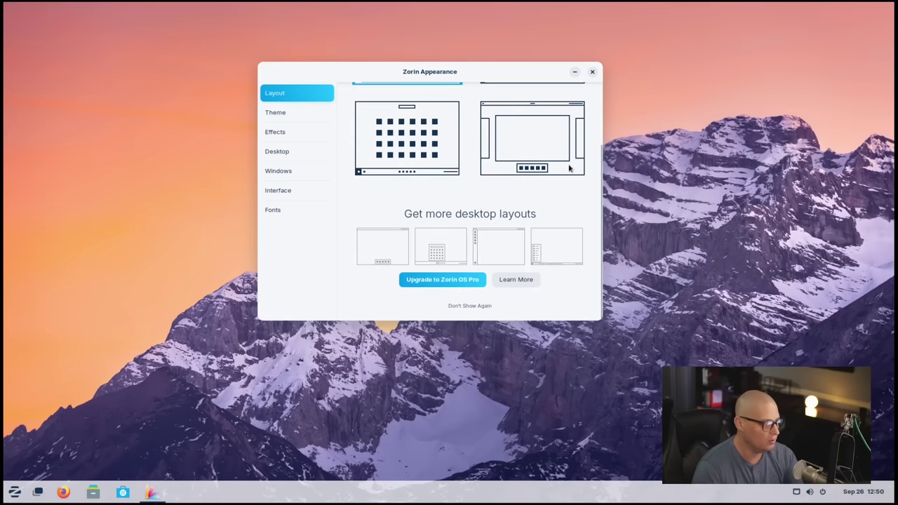
pyautogui.scroll(2, 569, 168)
pyautogui.scroll(-2, 384, 225)
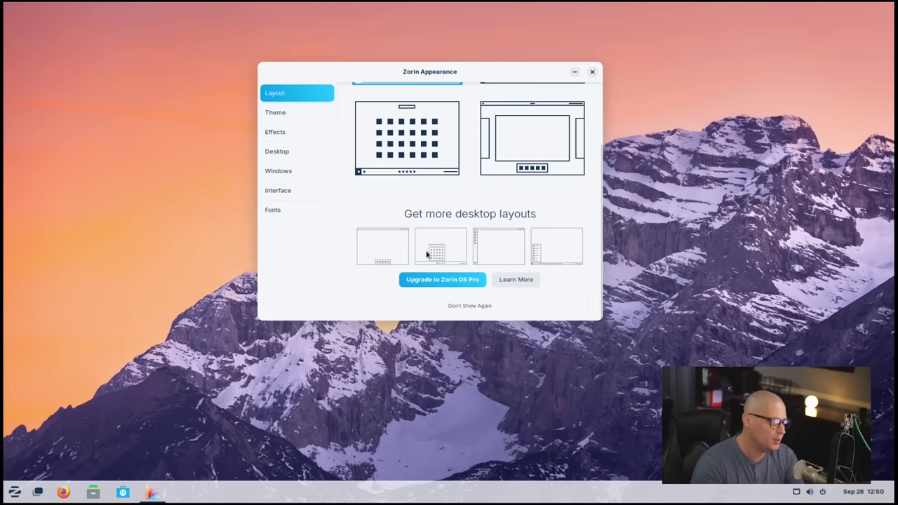
pyautogui.scroll(2, 428, 254)
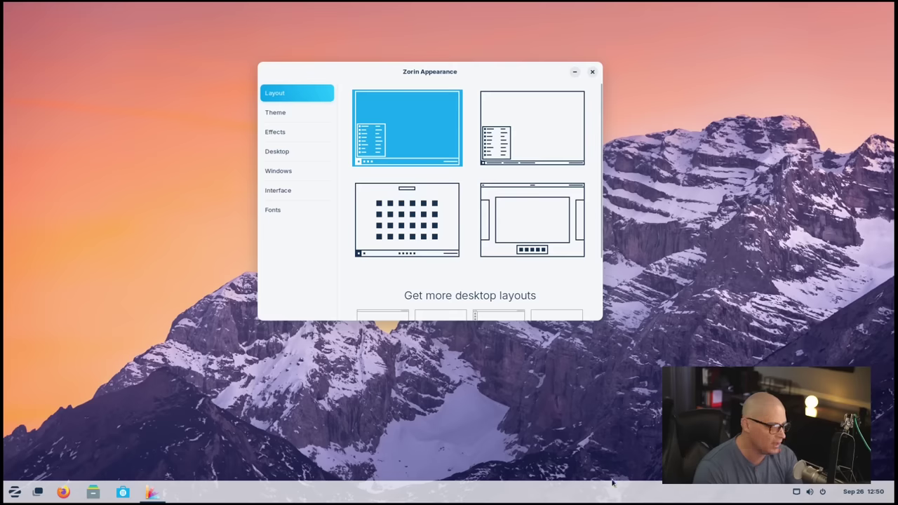
# Step: Switch the desktop to the dark background theme
pyautogui.click(280, 113)
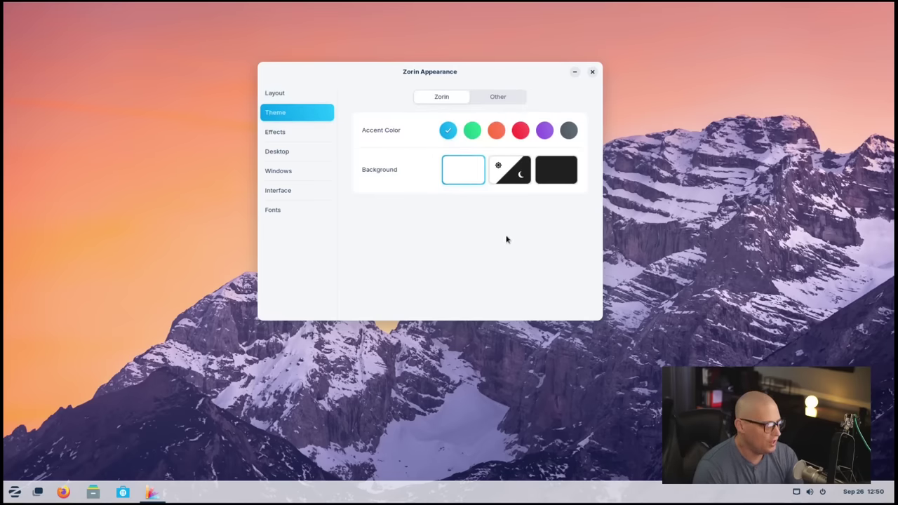
pyautogui.click(561, 168)
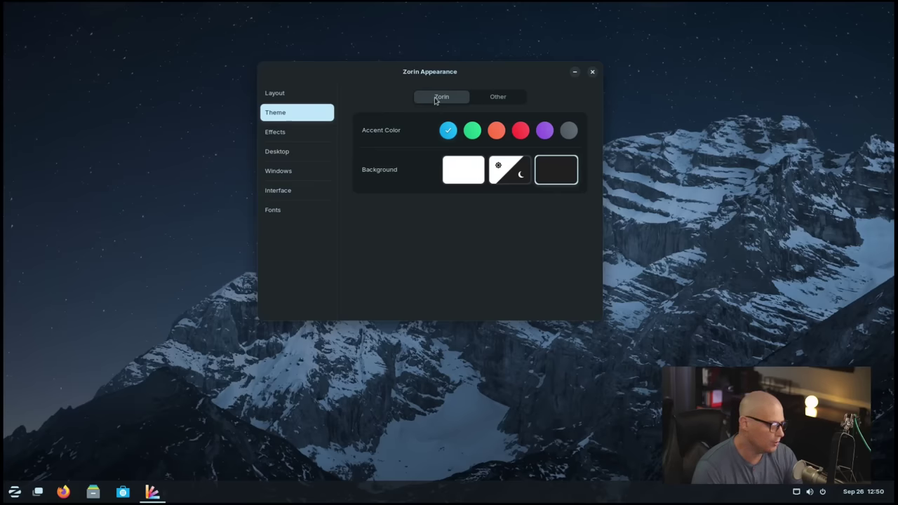
pyautogui.moveTo(366, 73); pyautogui.dragTo(423, 102)
# Step: On the Desktop page, toggle Home, Trash, Mounted Volumes and Network Servers icons on, then off
pyautogui.click(336, 164)
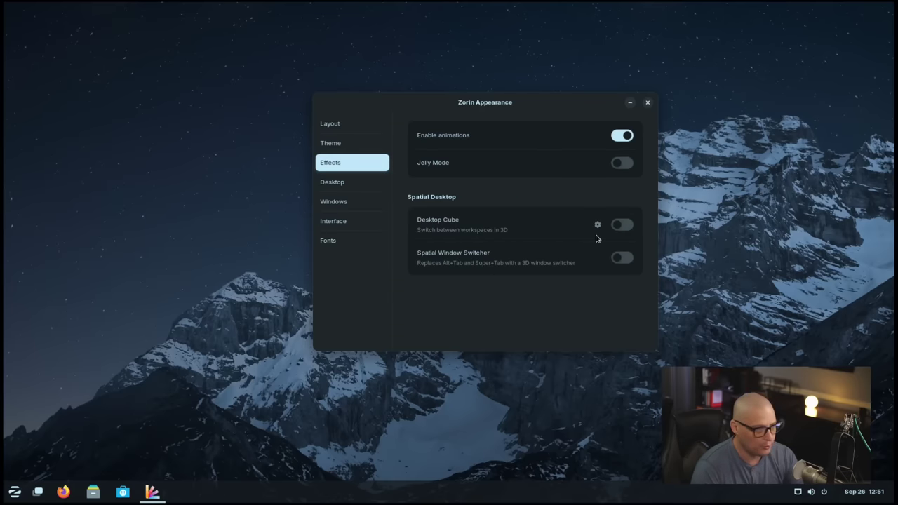
pyautogui.click(352, 188)
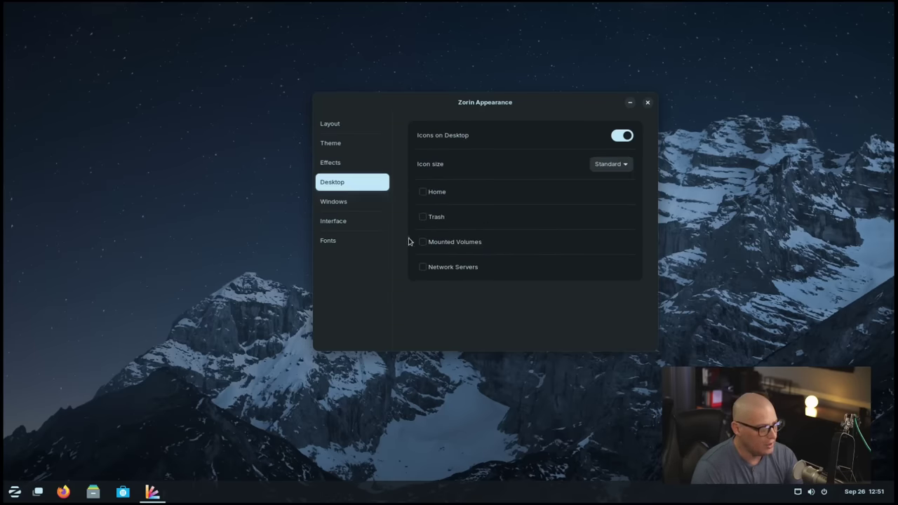
pyautogui.click(422, 193)
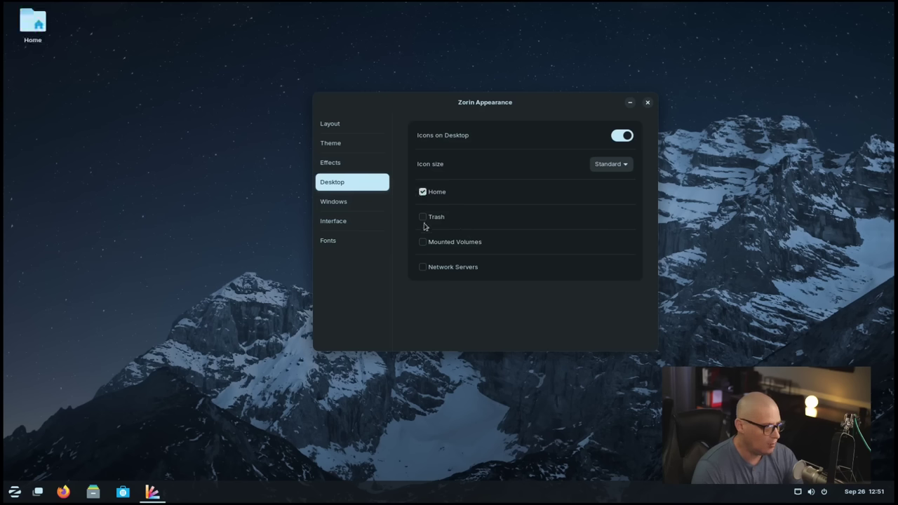
pyautogui.click(424, 217)
pyautogui.click(422, 242)
pyautogui.click(423, 268)
pyautogui.click(422, 267)
pyautogui.click(422, 242)
pyautogui.click(422, 216)
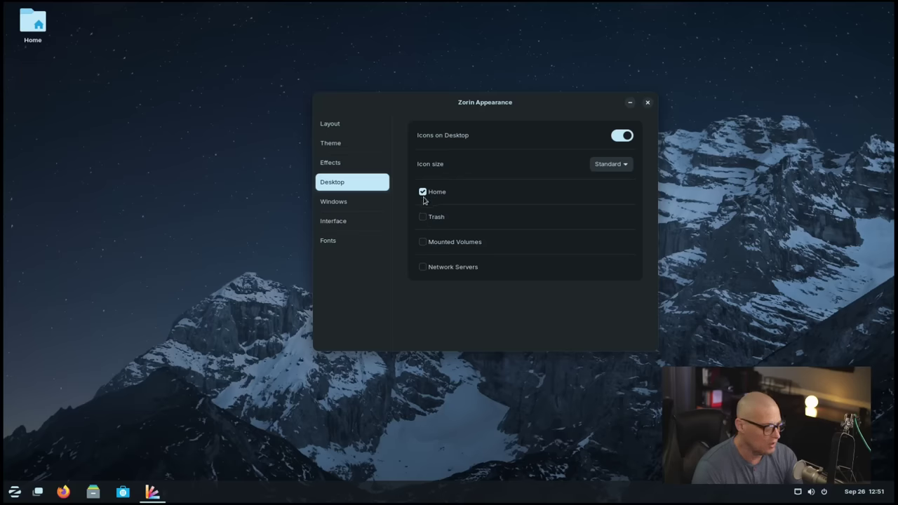
pyautogui.click(423, 195)
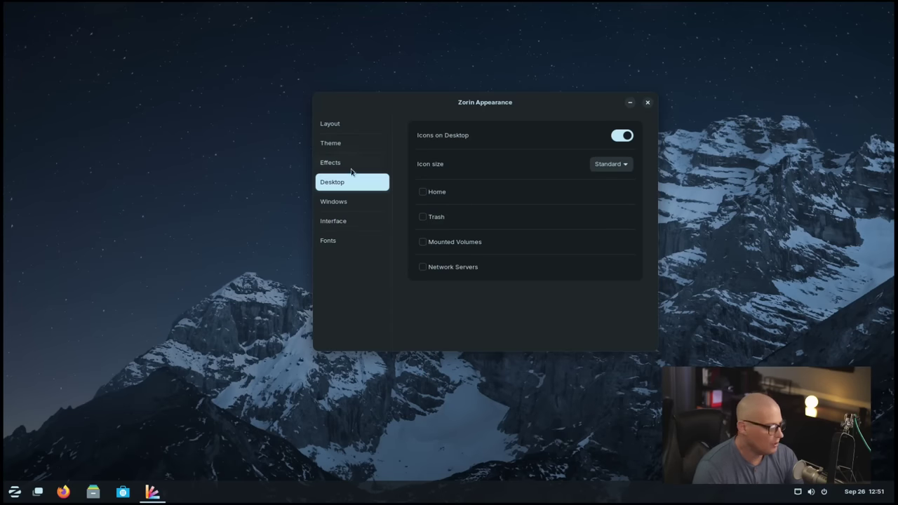
# Step: On the Theme page's Other tab, inspect the Cursor, Icons and Applications lists without changing them
pyautogui.click(350, 143)
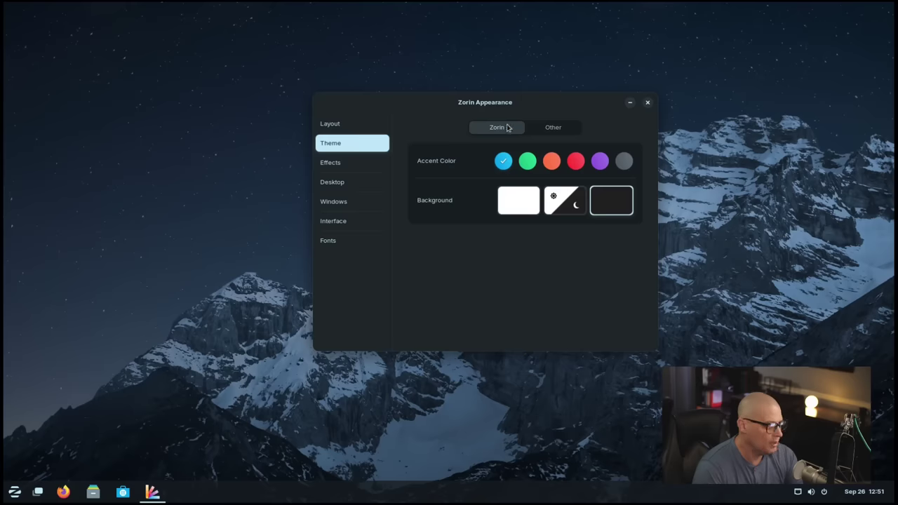
pyautogui.click(554, 130)
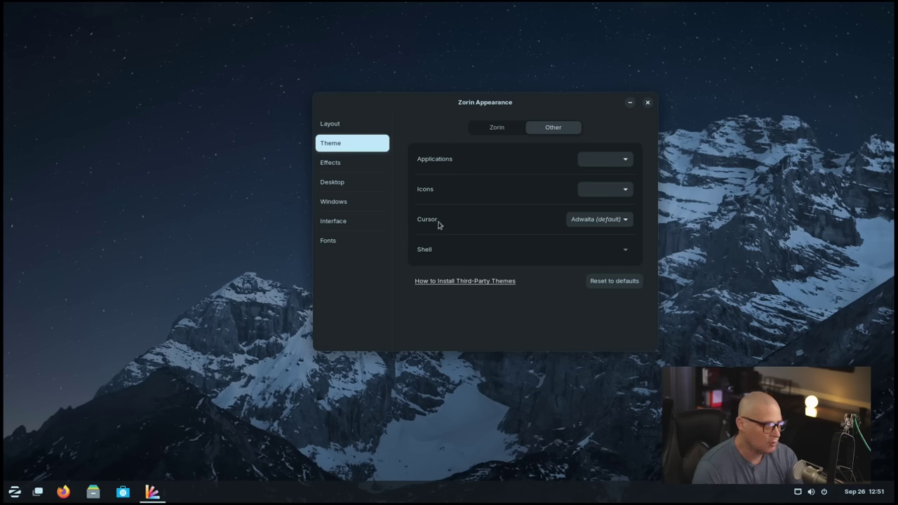
pyautogui.click(604, 220)
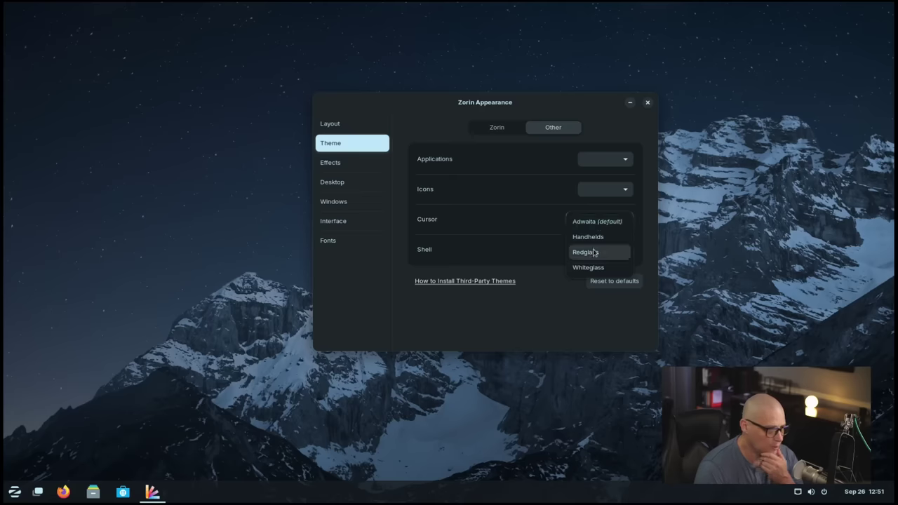
pyautogui.click(522, 240)
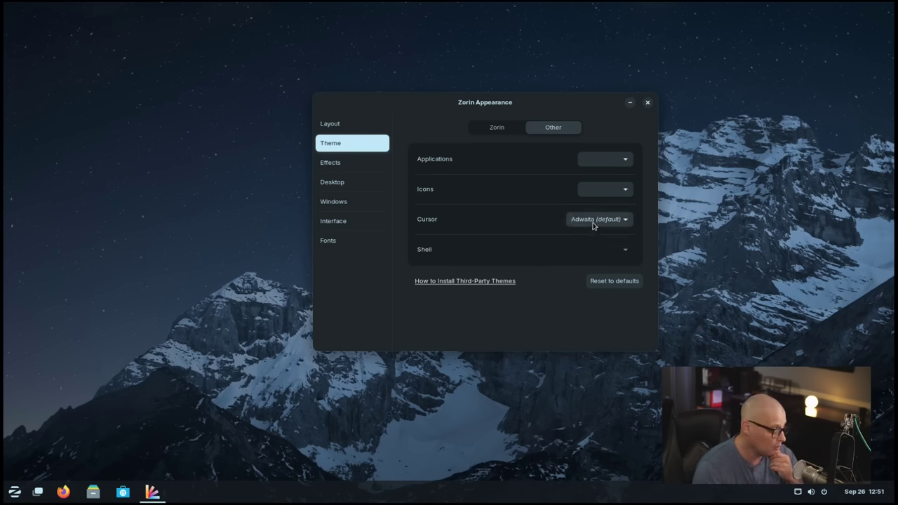
pyautogui.click(600, 191)
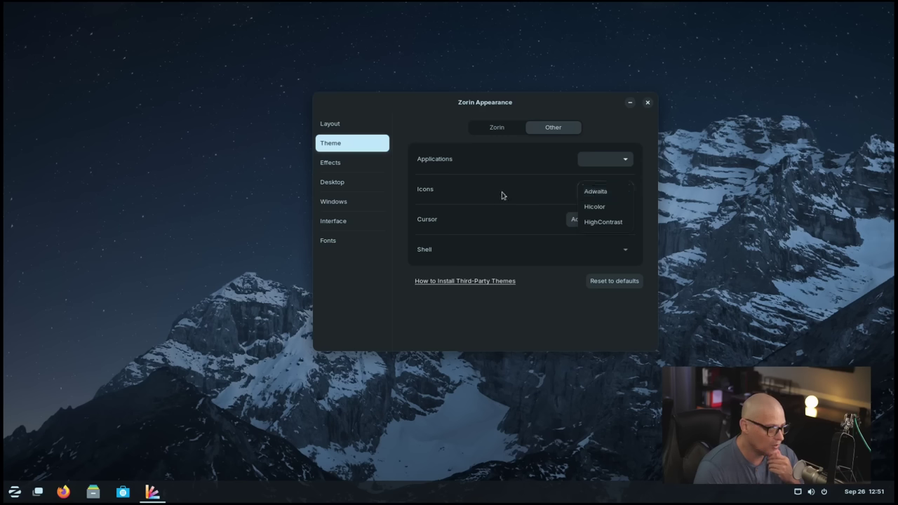
pyautogui.click(502, 194)
pyautogui.click(604, 160)
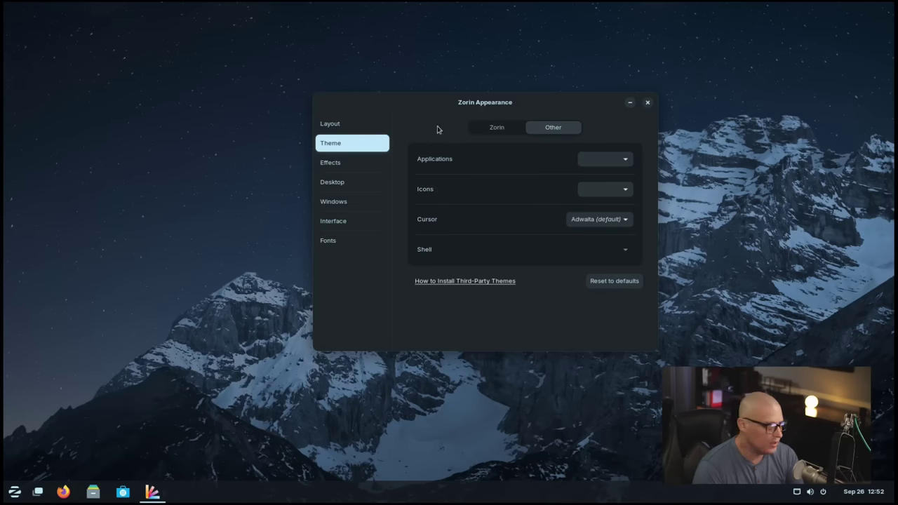
# Step: On the Windows page, move the titlebar buttons to the left
pyautogui.click(343, 207)
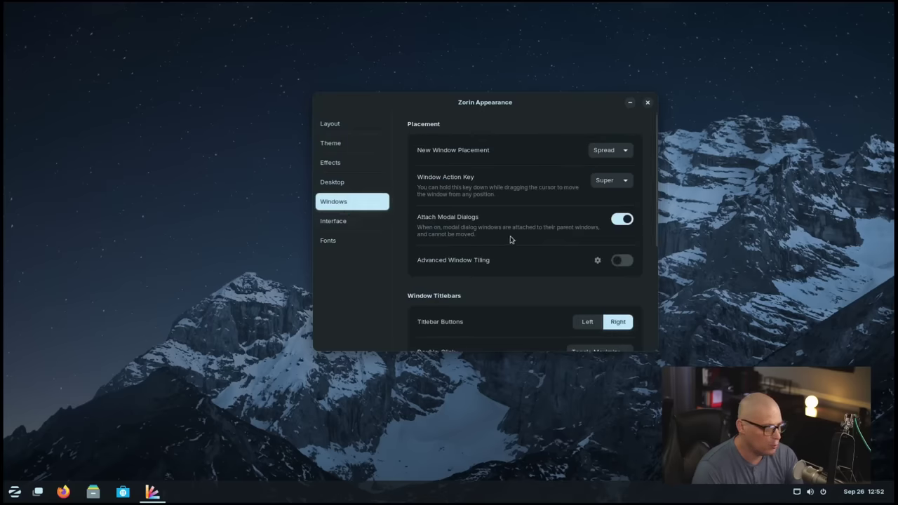
pyautogui.moveTo(559, 106); pyautogui.dragTo(454, 110)
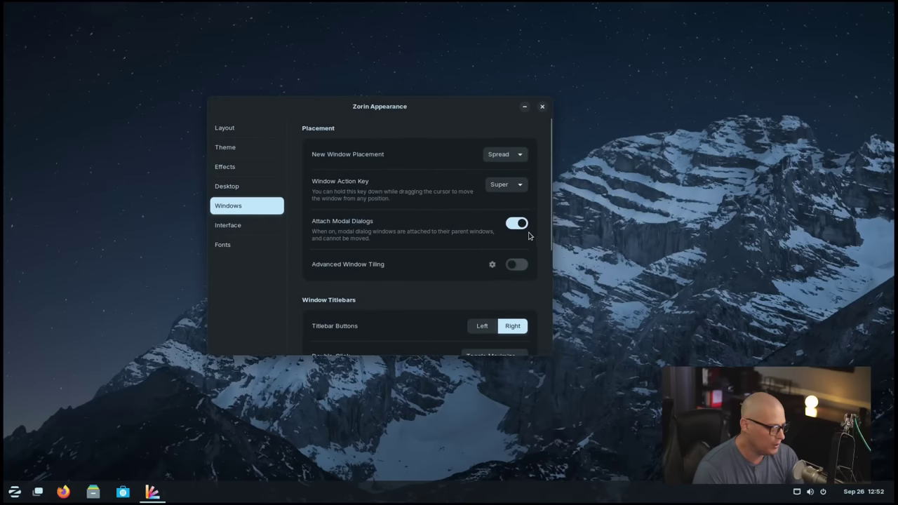
pyautogui.scroll(-4, 530, 235)
pyautogui.scroll(2, 402, 257)
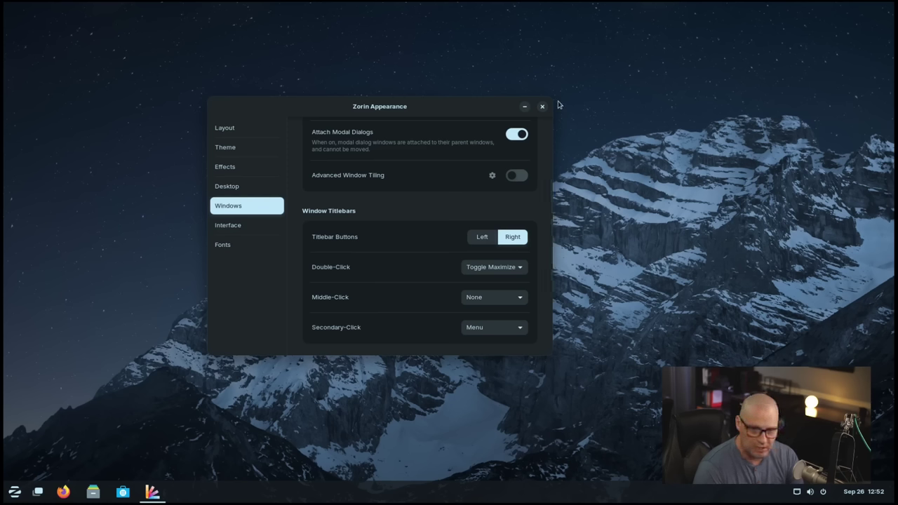
pyautogui.click(482, 237)
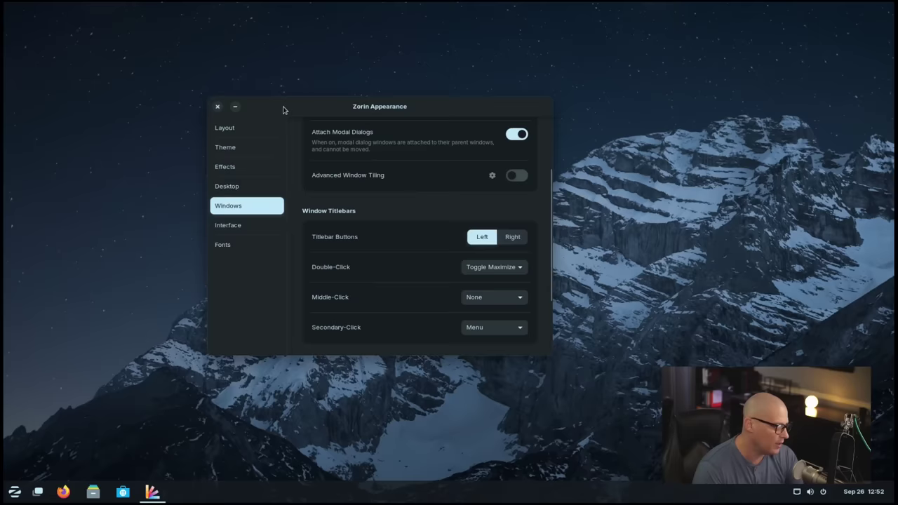
# Step: Keep Window Focus set to Click to Focus
pyautogui.moveTo(284, 108); pyautogui.dragTo(146, 155)
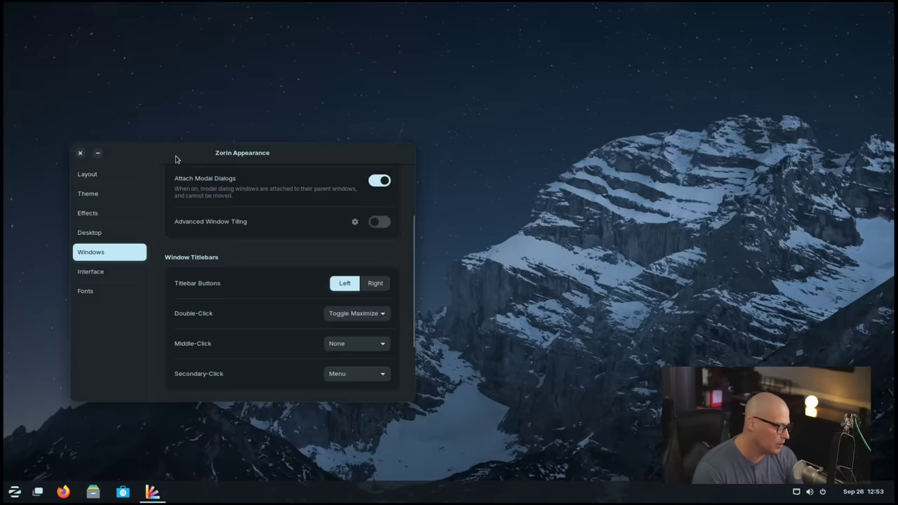
pyautogui.moveTo(175, 159); pyautogui.dragTo(353, 119)
pyautogui.scroll(-2, 430, 285)
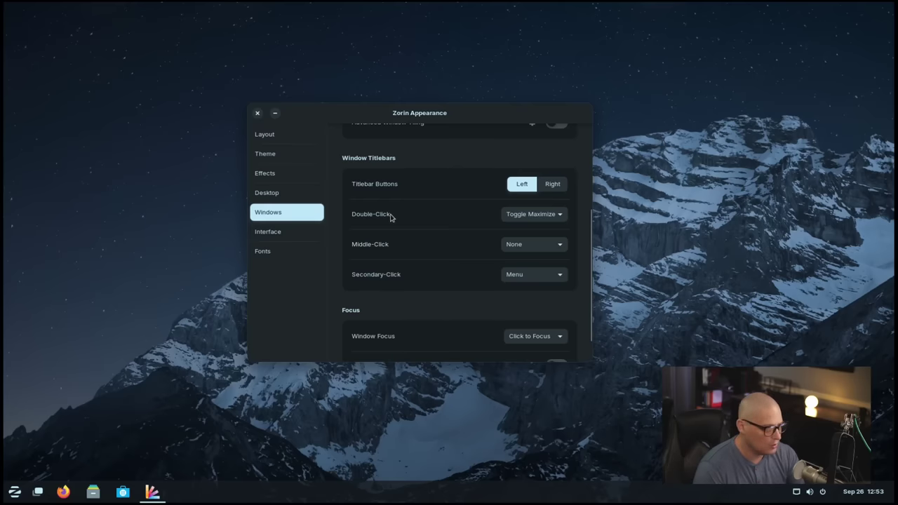
pyautogui.scroll(-1, 411, 261)
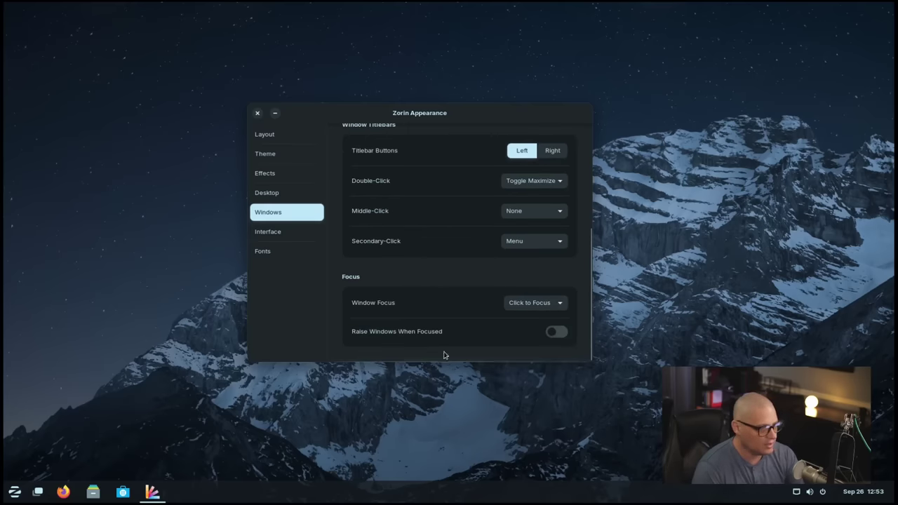
pyautogui.click(557, 306)
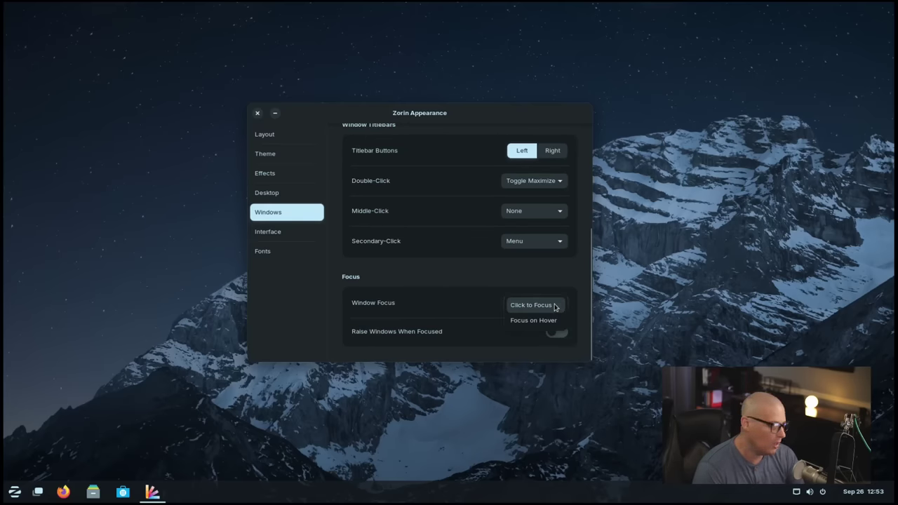
pyautogui.click(540, 305)
pyautogui.scroll(5, 444, 301)
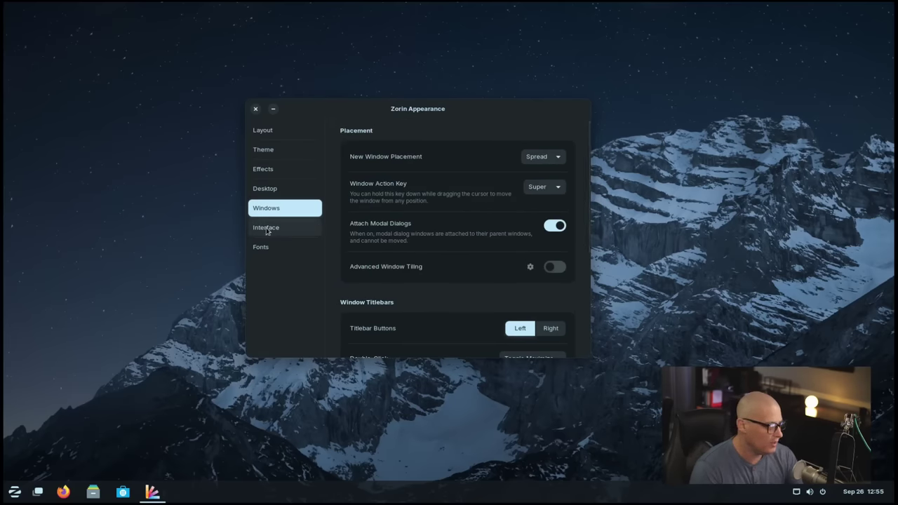
# Step: View the Interface settings, then go back to review the Windows page
pyautogui.click(267, 228)
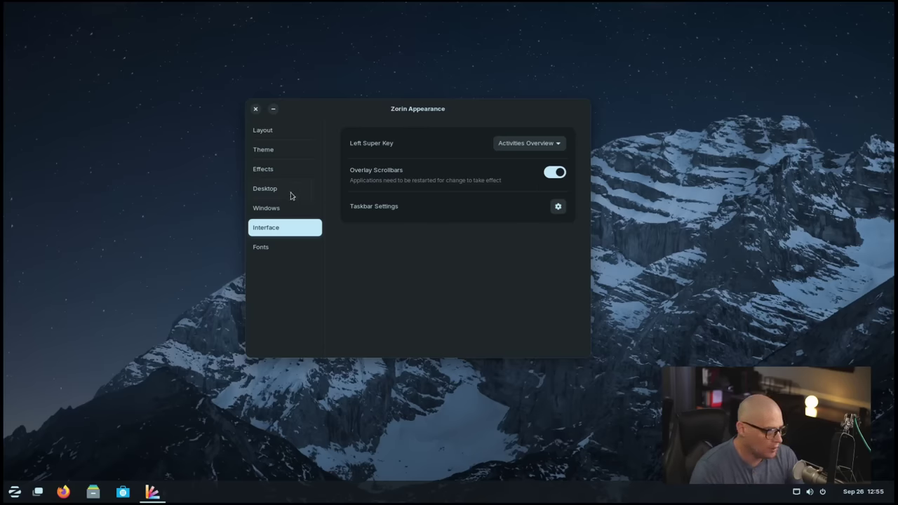
pyautogui.click(263, 207)
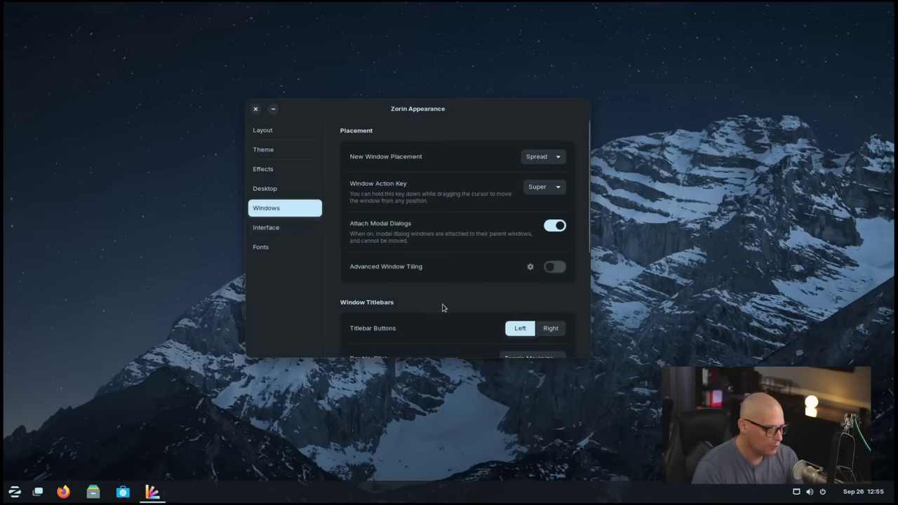
pyautogui.scroll(-2, 445, 321)
pyautogui.scroll(2, 445, 321)
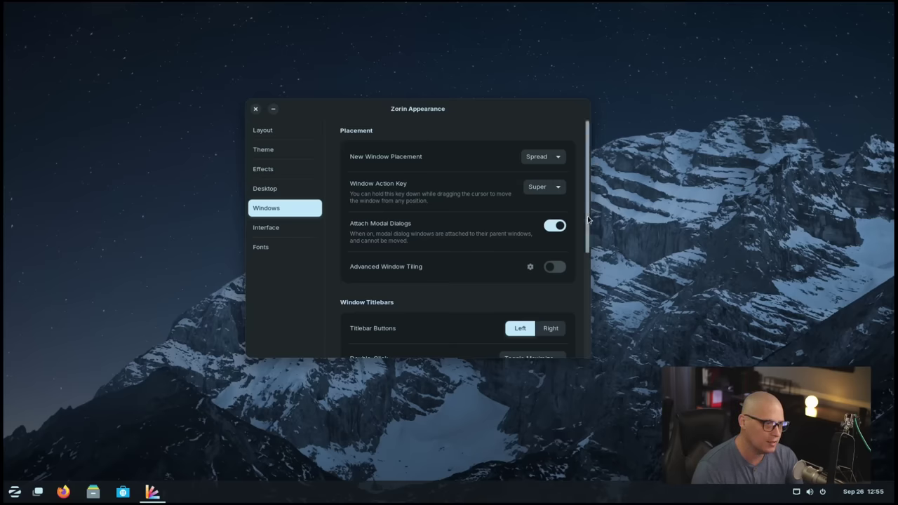
pyautogui.scroll(-2, 587, 217)
pyautogui.scroll(2, 593, 197)
pyautogui.scroll(-4, 587, 197)
pyautogui.scroll(4, 588, 196)
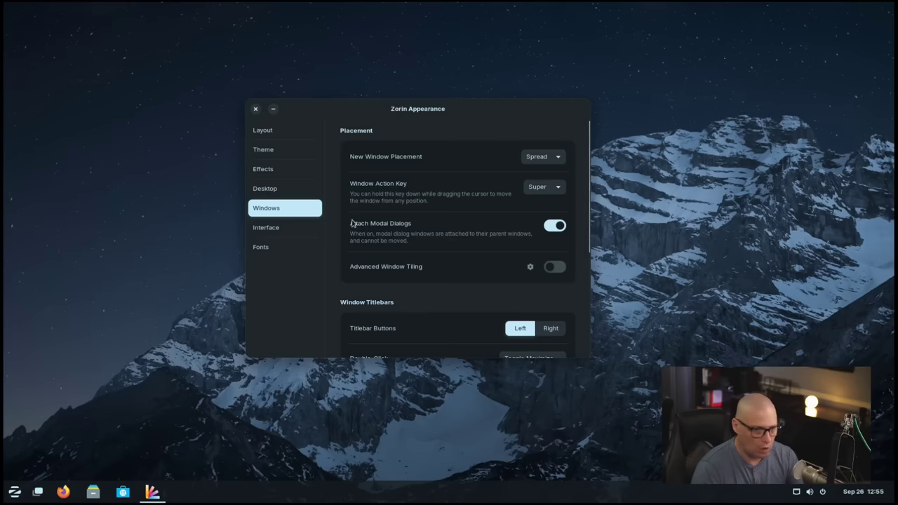
# Step: Turn Overlay Scrollbars off, check the Windows page, then switch Overlay Scrollbars back on
pyautogui.click(260, 227)
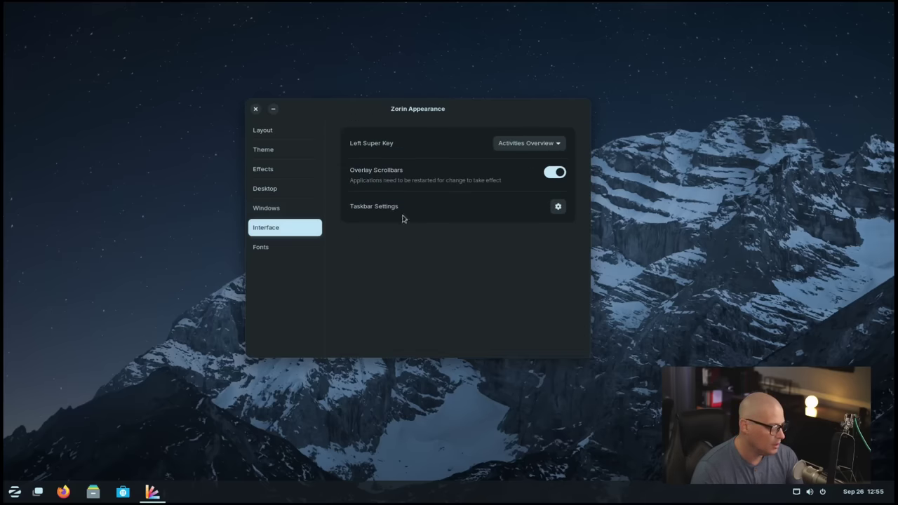
pyautogui.click(552, 172)
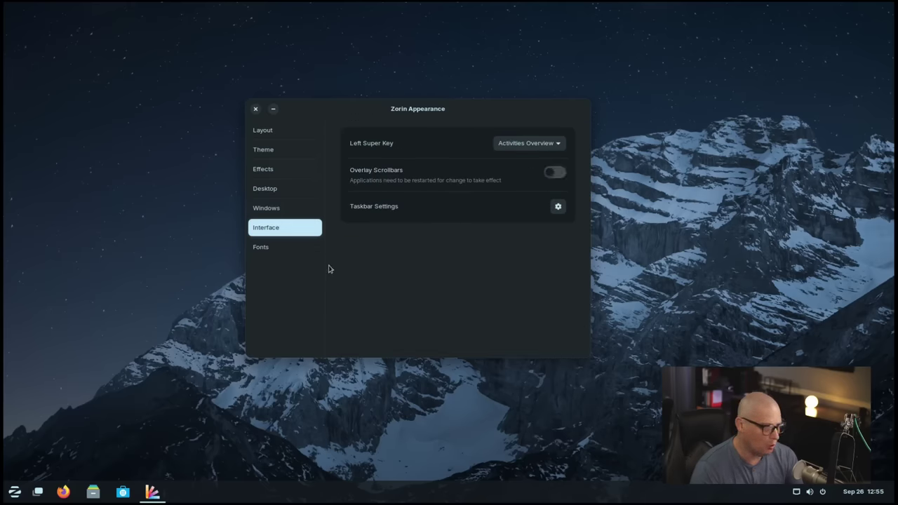
pyautogui.click(267, 207)
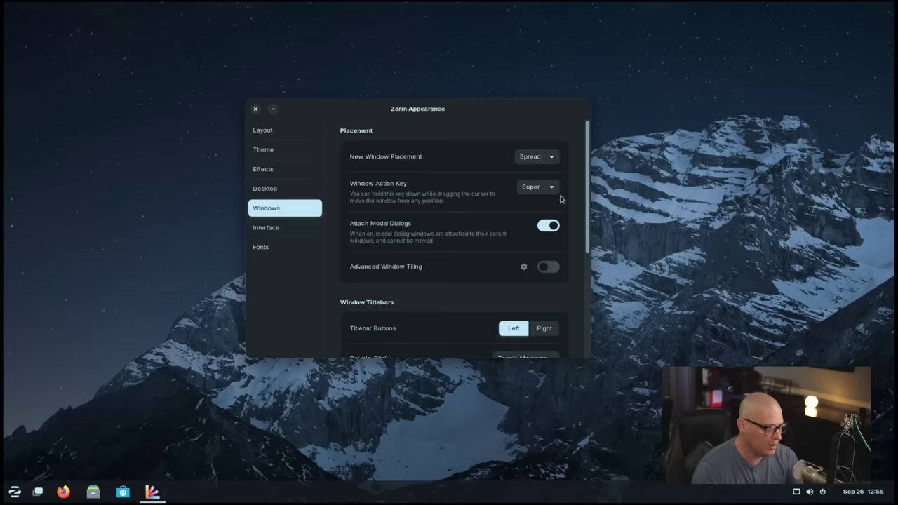
pyautogui.scroll(-5, 588, 166)
pyautogui.scroll(5, 588, 166)
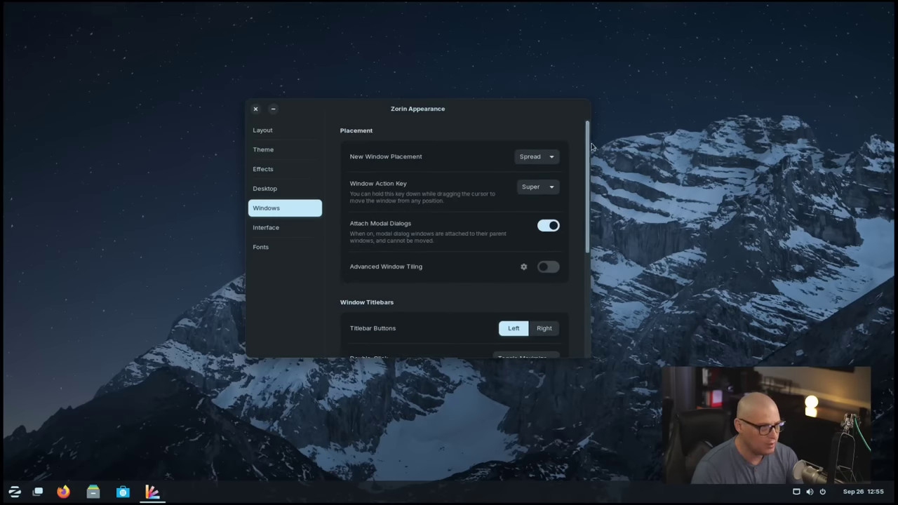
pyautogui.click(287, 228)
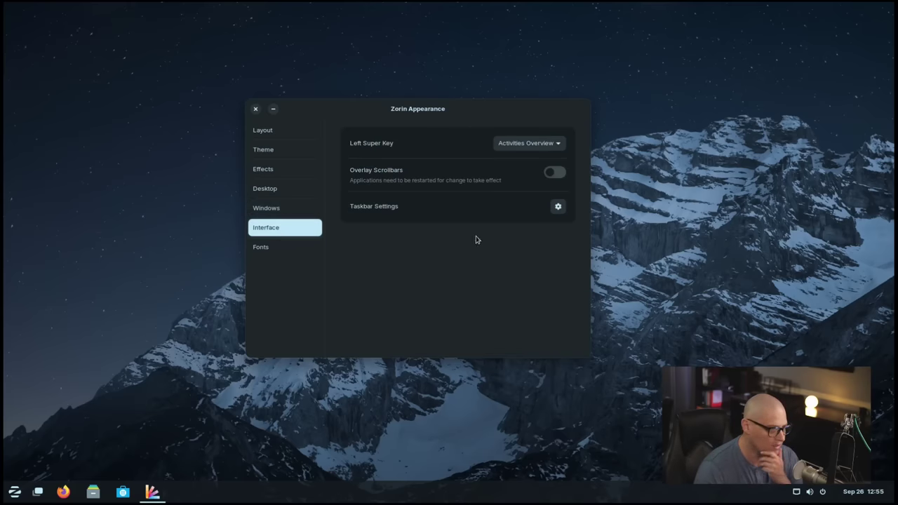
pyautogui.click(555, 174)
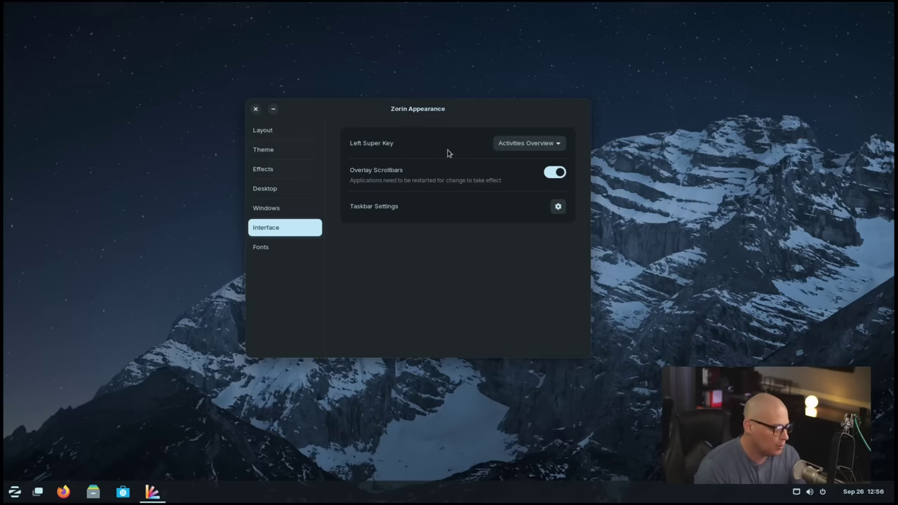
# Step: Close Zorin Appearance and open a maximized terminal with enlarged text
pyautogui.click(255, 109)
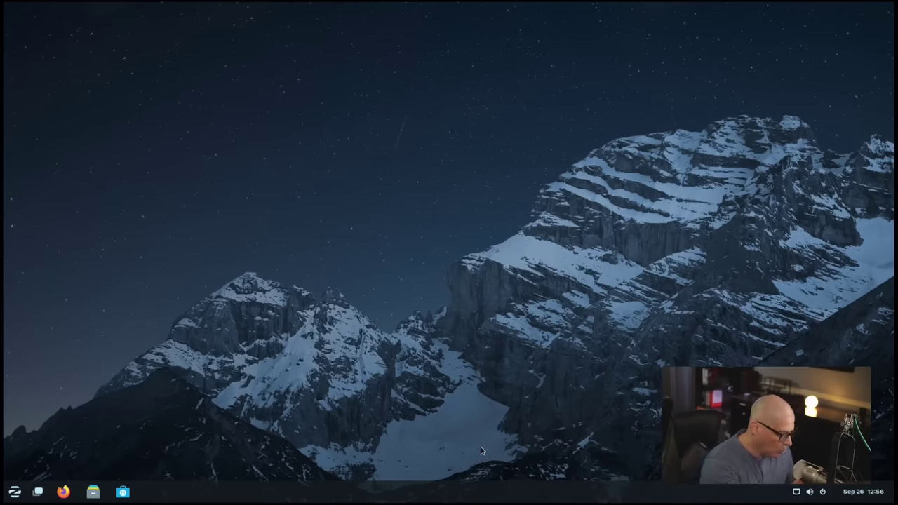
pyautogui.hotkey('ctrl', 'alt', 't')
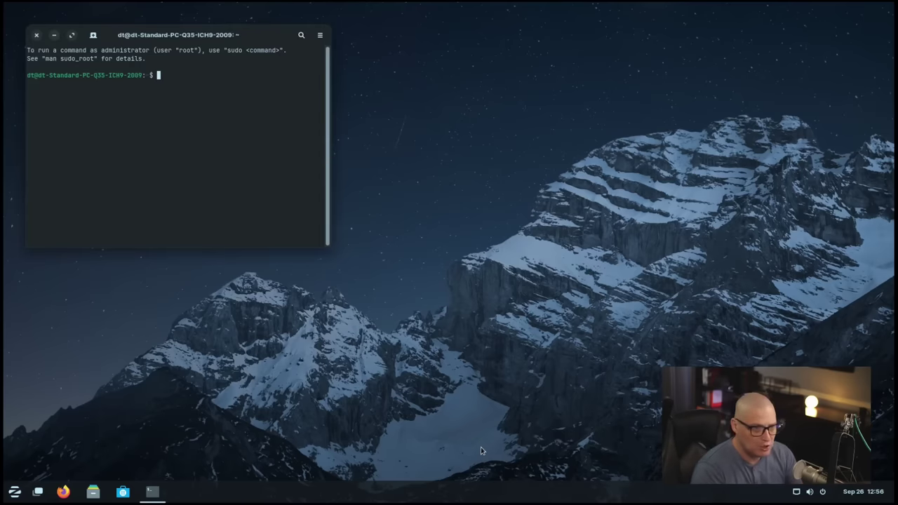
pyautogui.doubleClick(164, 35)
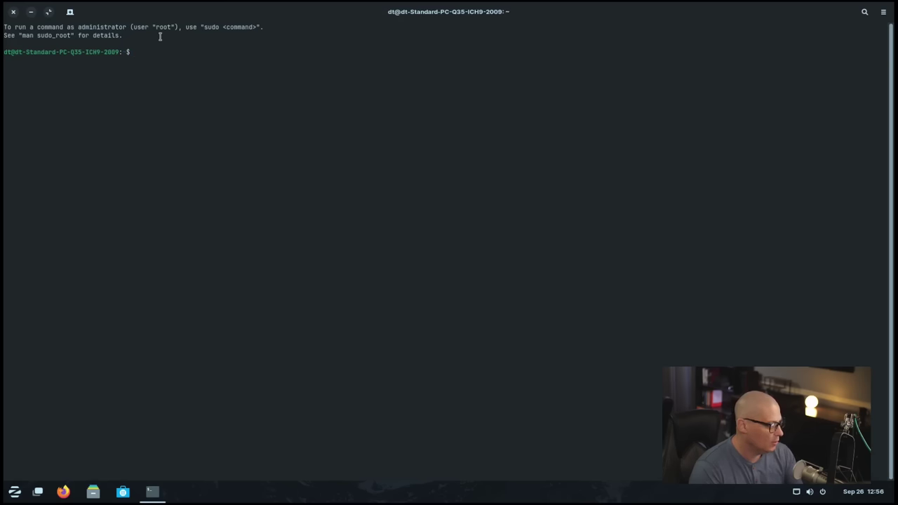
pyautogui.hotkey('ctrl', '+')
pyautogui.hotkey('ctrl', '+')
pyautogui.hotkey('ctrl', '+')
pyautogui.hotkey('ctrl', '+')
pyautogui.hotkey('ctrl', '+')
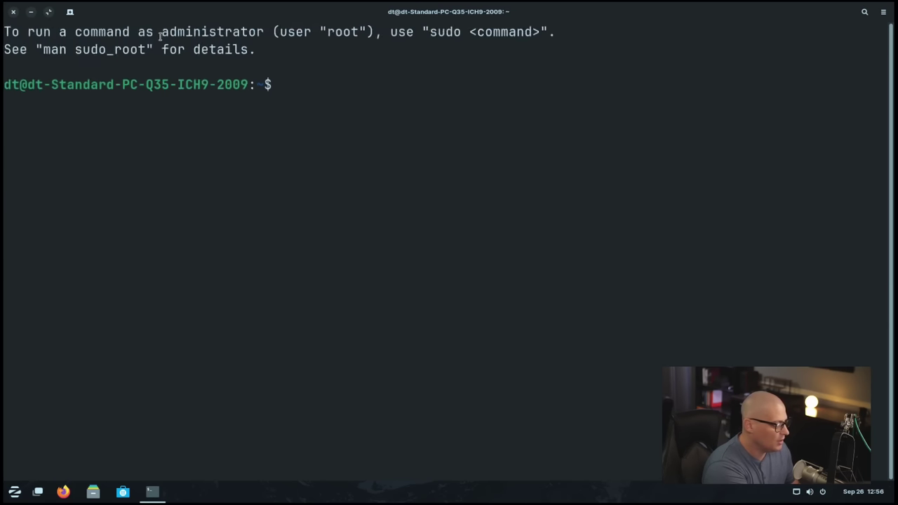
# Step: Run uname -r and echo $XDG_SESSION_TYPE, showing kernel 6.8.0-45-generic and wayland
pyautogui.write('uname -r')
pyautogui.press('Return')
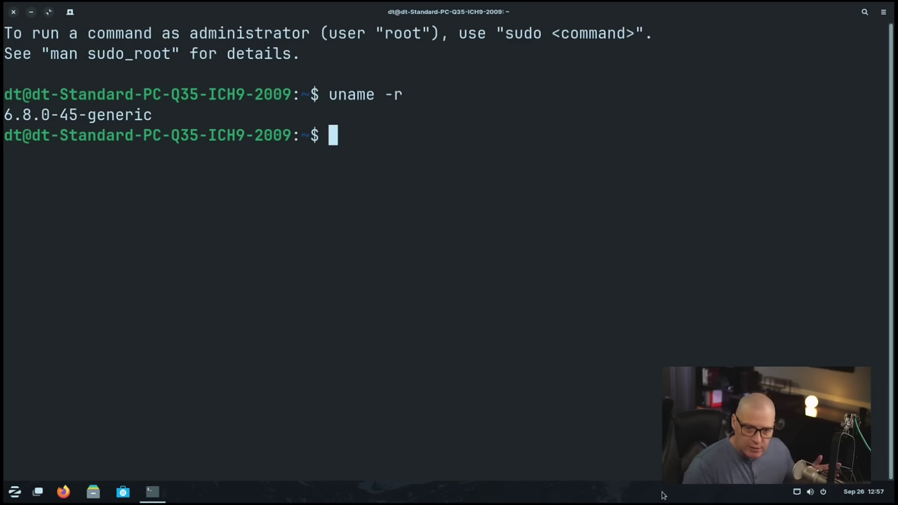
pyautogui.write('echo ')
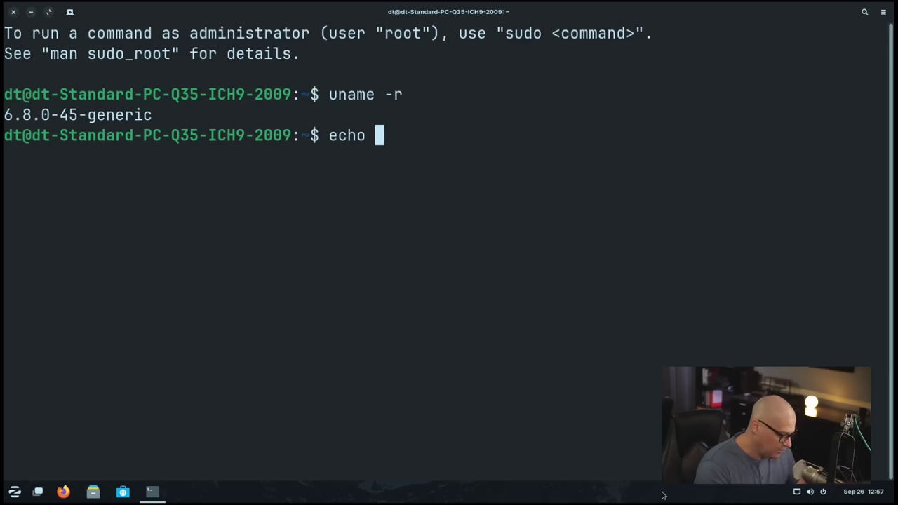
pyautogui.write('$XD')
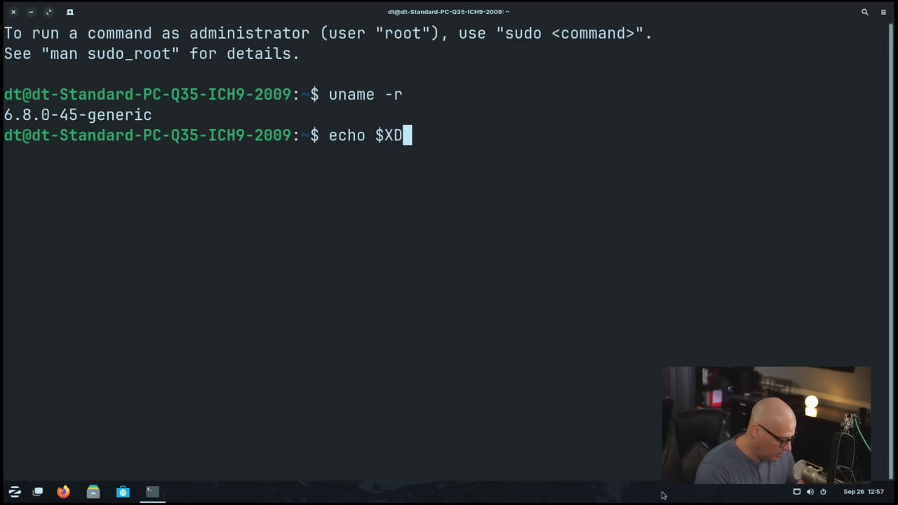
pyautogui.write('G_SESSIO')
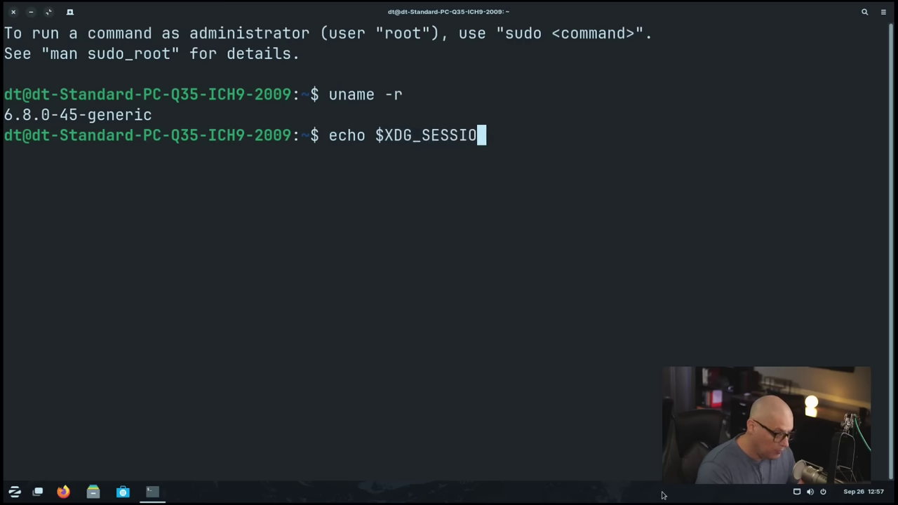
pyautogui.write('N_TYPE')
pyautogui.press('Return')
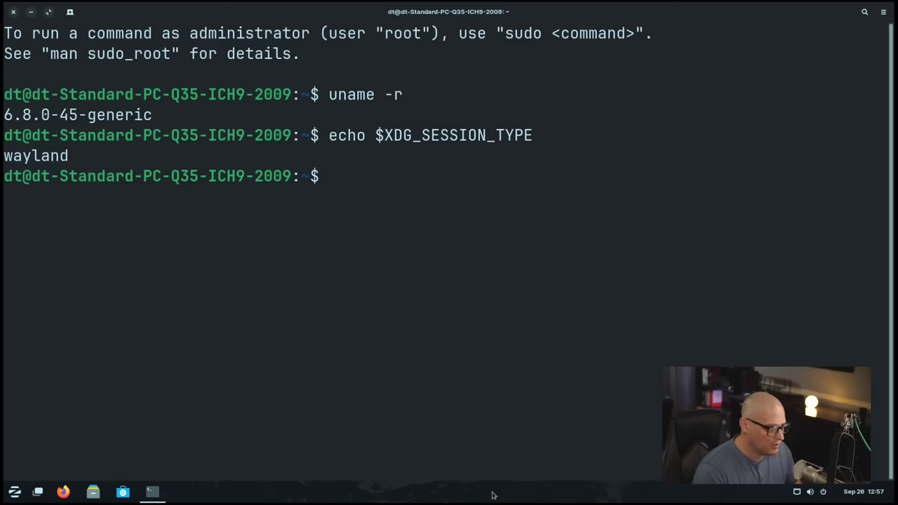
# Step: Run whereis pipewire and highlight the /usr/bin/pipewire path in the output
pyautogui.write('hwre')
pyautogui.press('BackSpace')
pyautogui.press('BackSpace')
pyautogui.press('BackSpace')
pyautogui.press('BackSpace')
pyautogui.write('whereis pie')
pyautogui.press('BackSpace')
pyautogui.write('pewire')
pyautogui.press('Return')
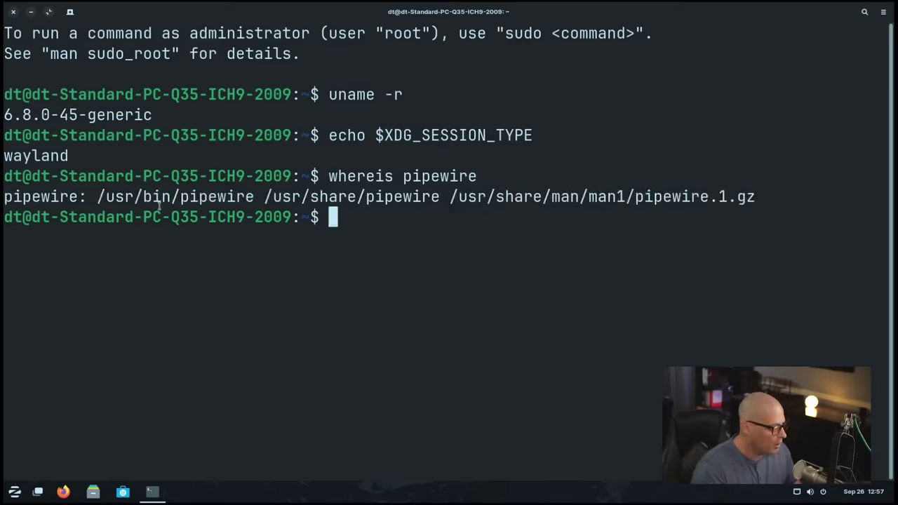
pyautogui.moveTo(96, 196); pyautogui.dragTo(255, 198)
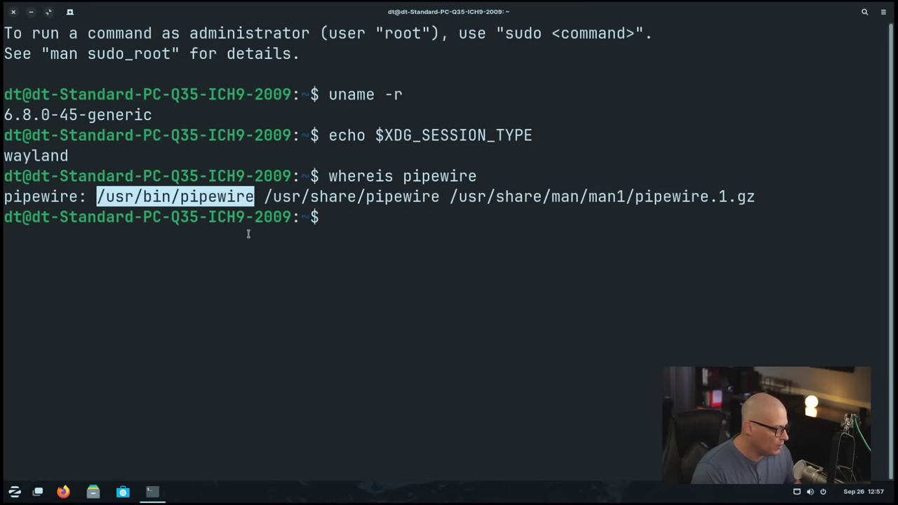
pyautogui.click(365, 290)
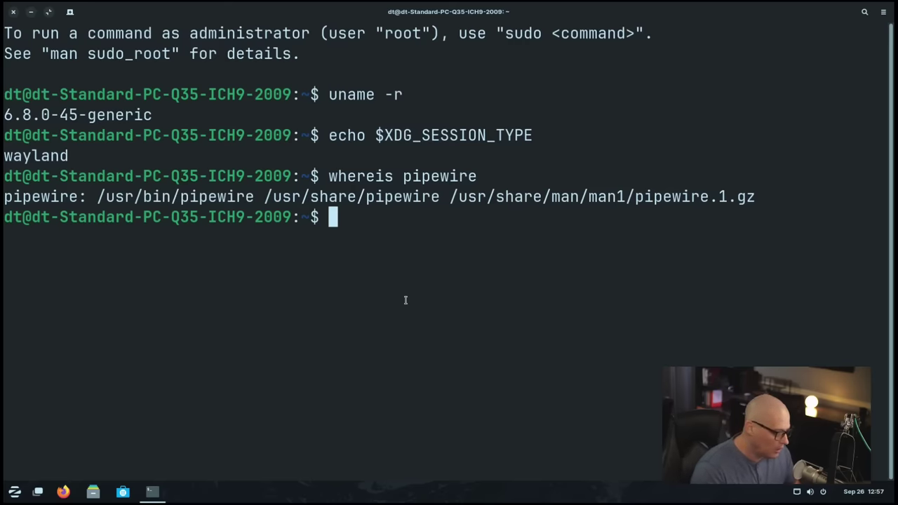
# Step: List installed packages with apt list -i, then count them with | wc -l (1888)
pyautogui.write('apt ')
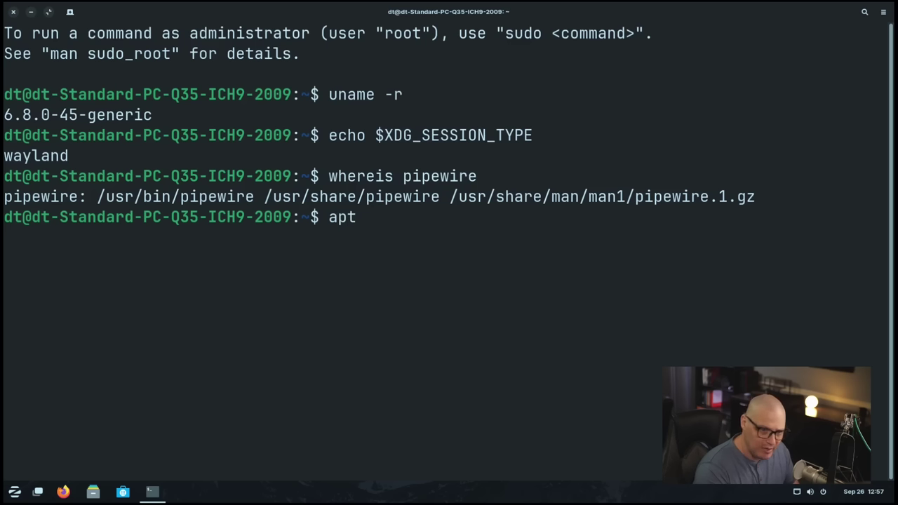
pyautogui.write('list ')
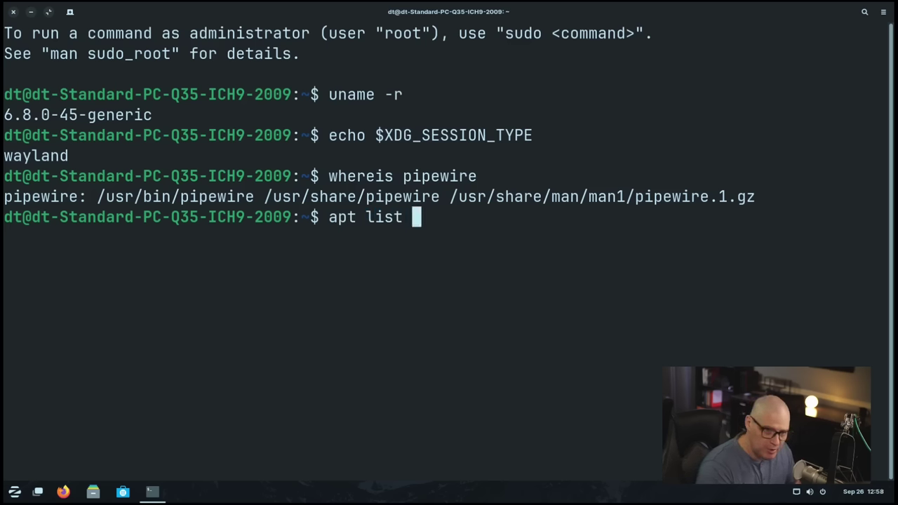
pyautogui.write('-i')
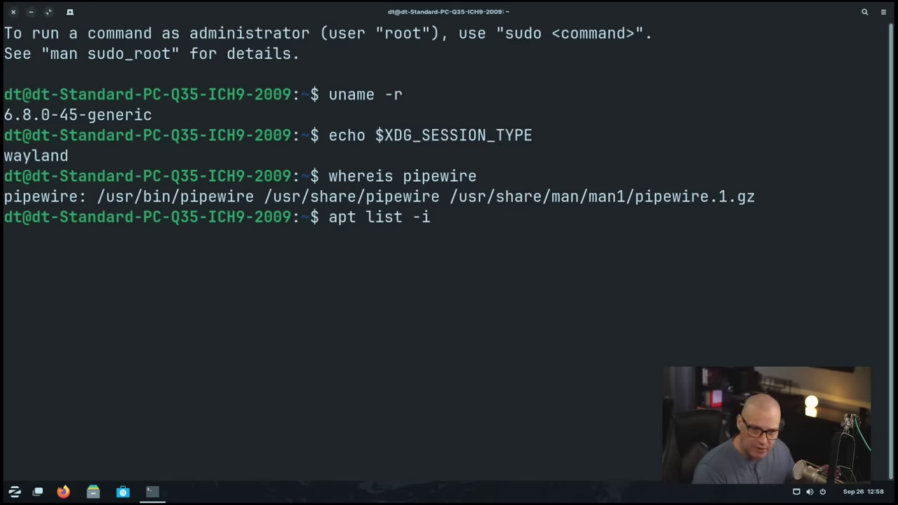
pyautogui.press('Return')
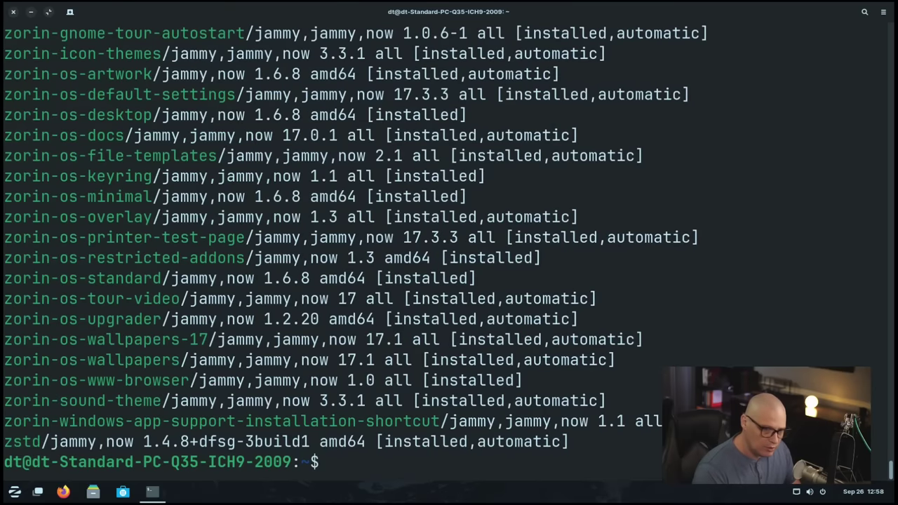
pyautogui.press('Up')
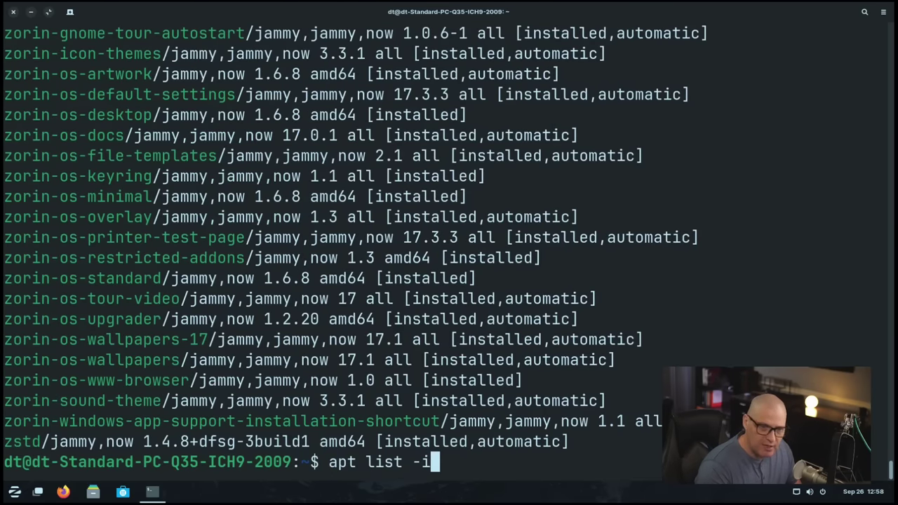
pyautogui.write('|')
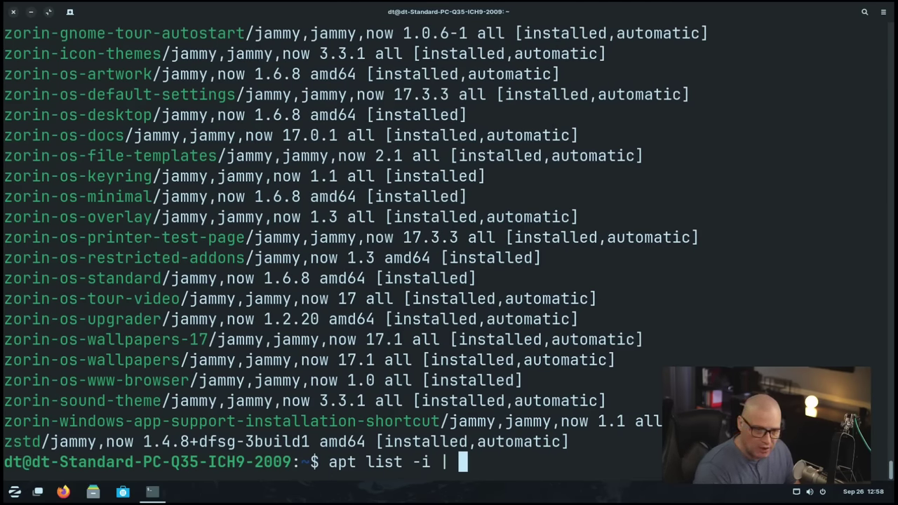
pyautogui.write(' wc -')
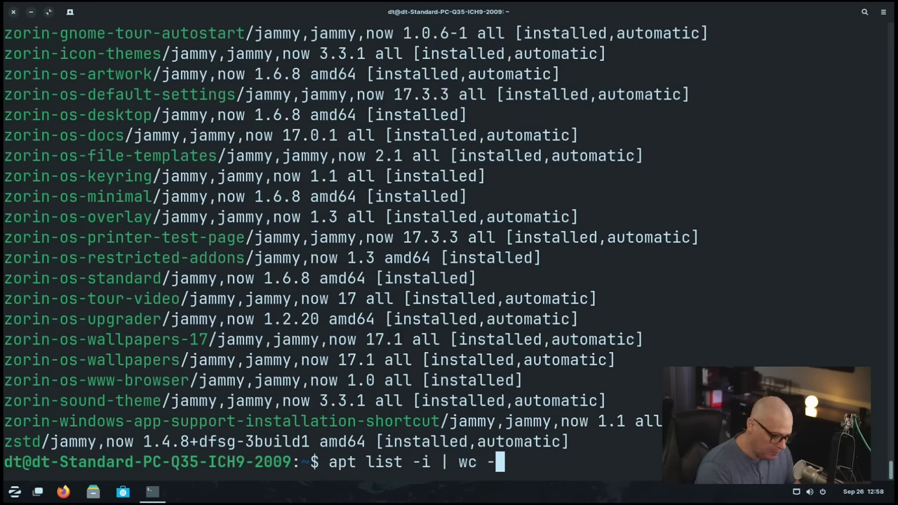
pyautogui.write('l')
pyautogui.press('Return')
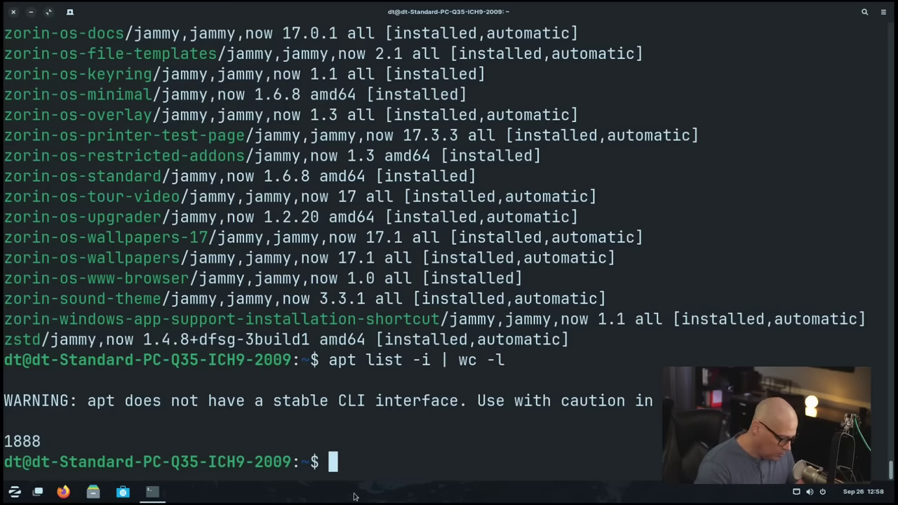
# Step: Run whereis snapd and snap list, showing no snaps installed
pyautogui.write('whereis ')
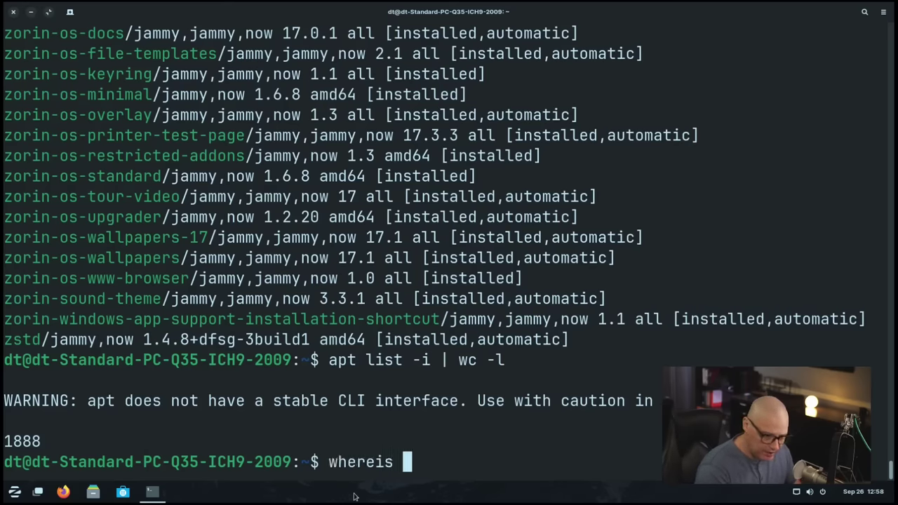
pyautogui.write('snapd')
pyautogui.press('Return')
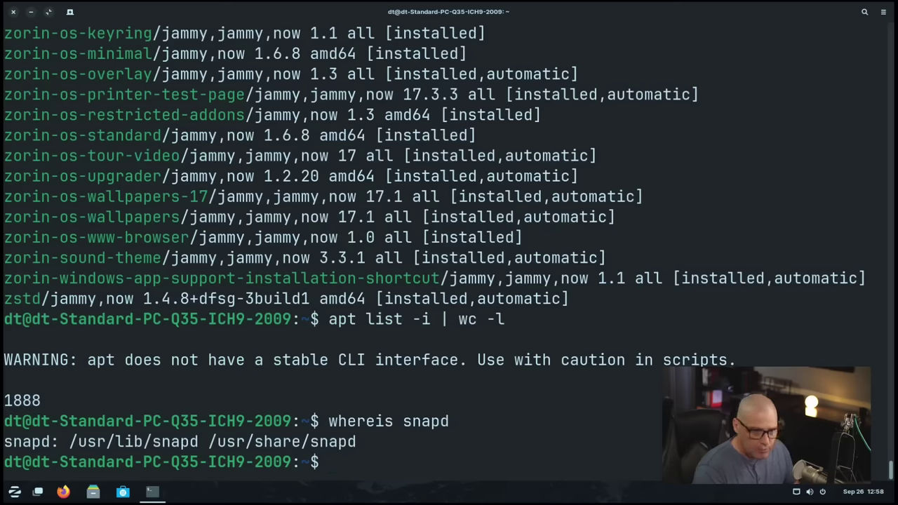
pyautogui.write('snap list')
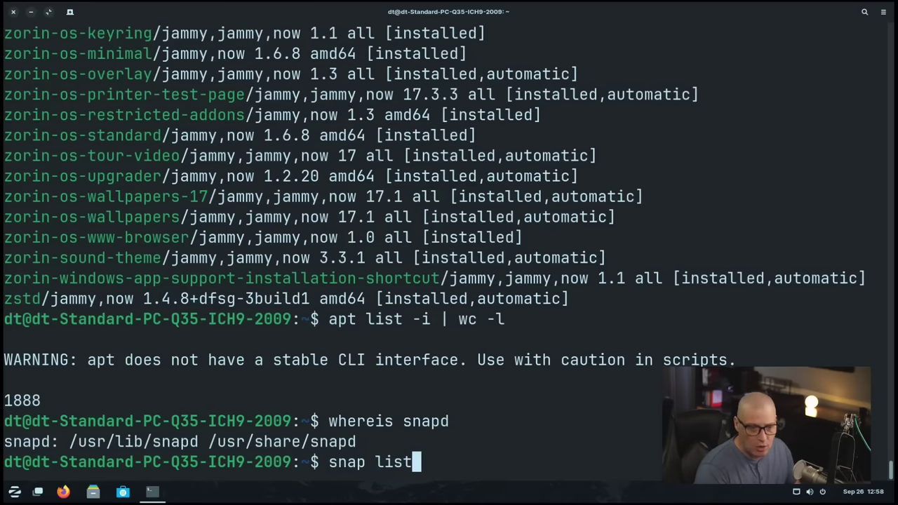
pyautogui.press('Return')
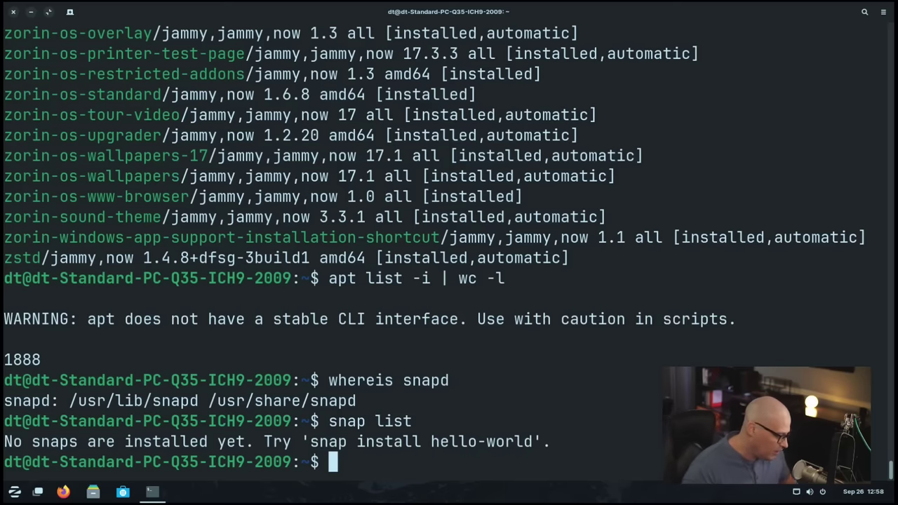
# Step: Run whereis flatpak and flatpak list, highlighting the twelve Zorin GTK3 theme packages
pyautogui.write('whereis ')
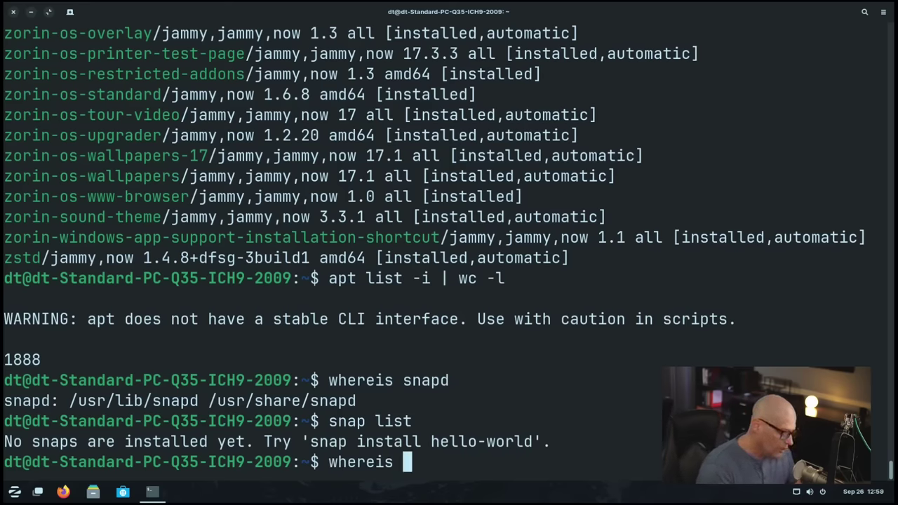
pyautogui.write('flatpak')
pyautogui.press('Return')
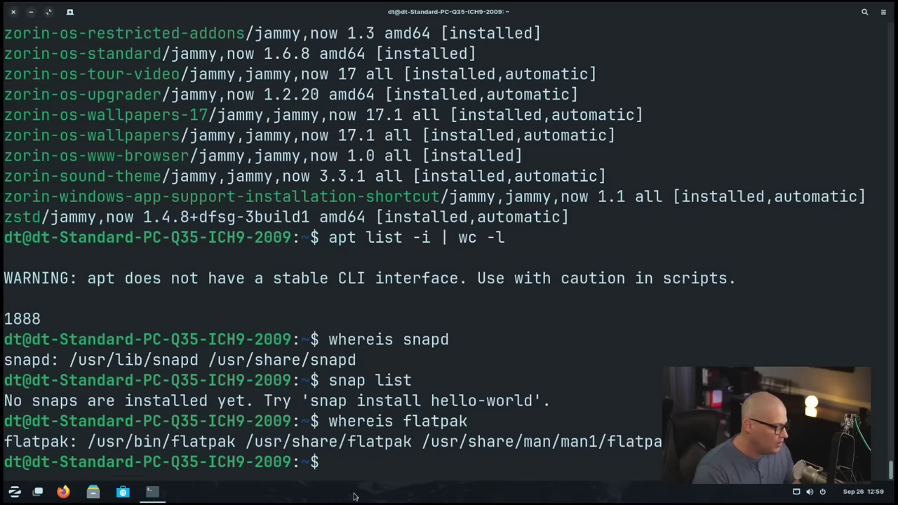
pyautogui.write('flatpak l')
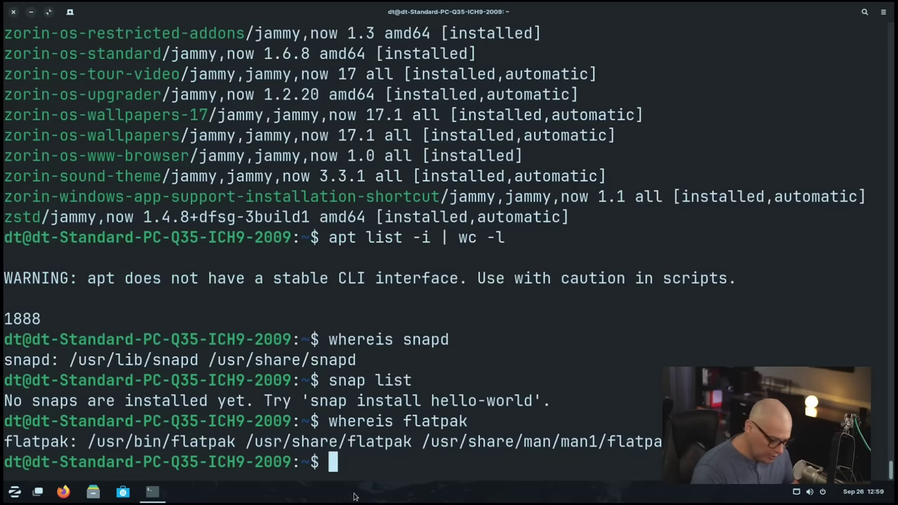
pyautogui.write('ist')
pyautogui.press('Return')
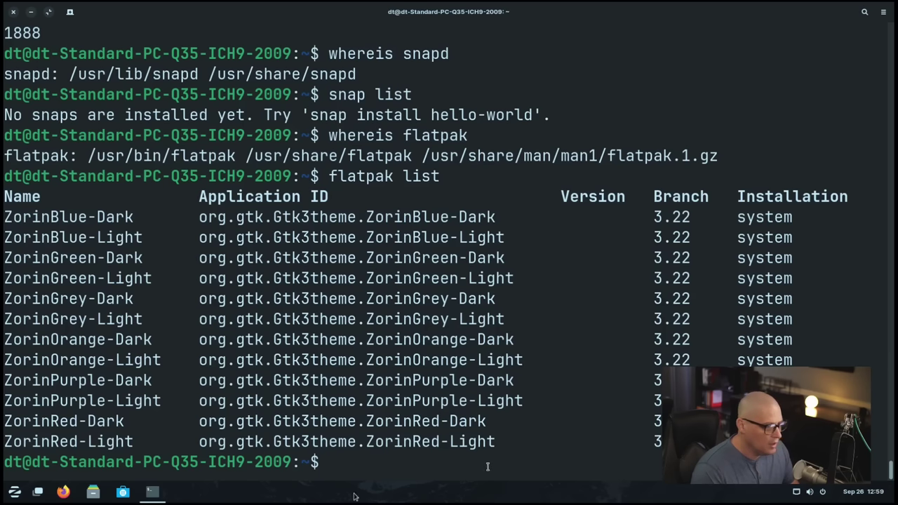
pyautogui.moveTo(496, 443); pyautogui.dragTo(5, 179)
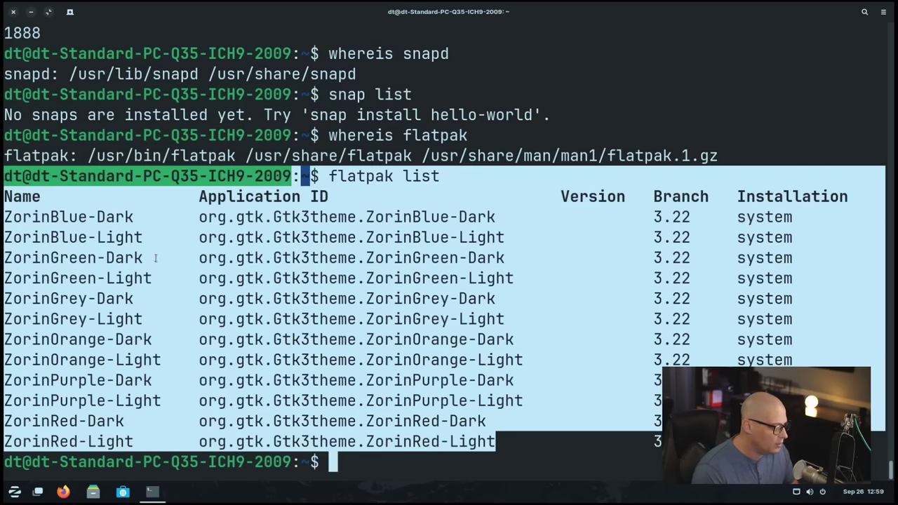
pyautogui.click(355, 489)
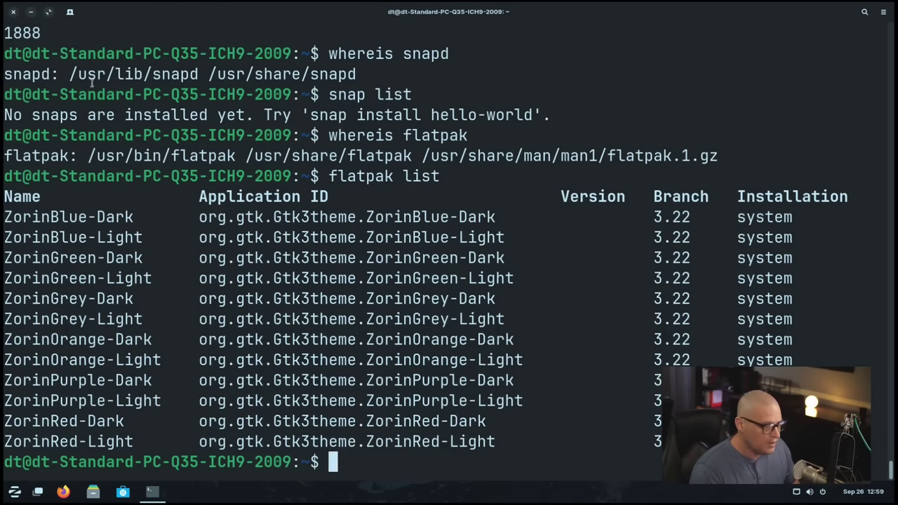
# Step: Close the terminal and open the Background page of Display Settings from the desktop
pyautogui.click(13, 12)
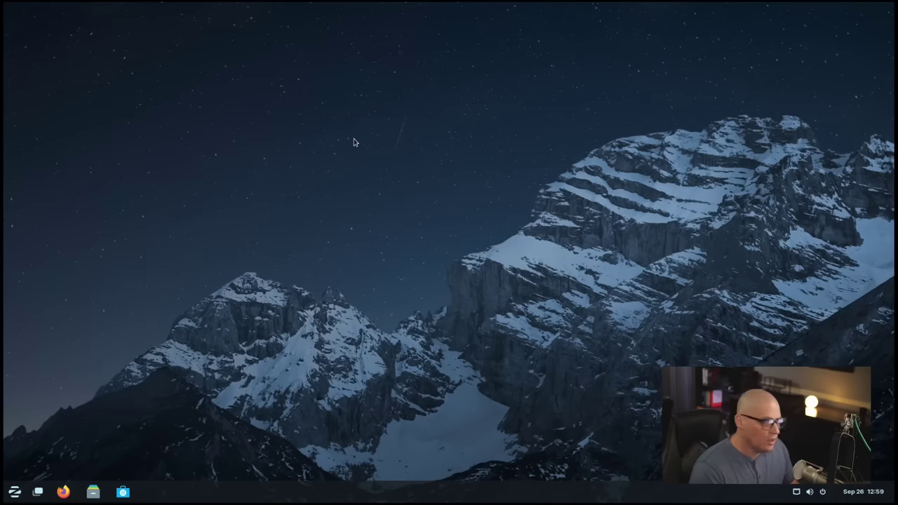
pyautogui.rightClick(361, 141)
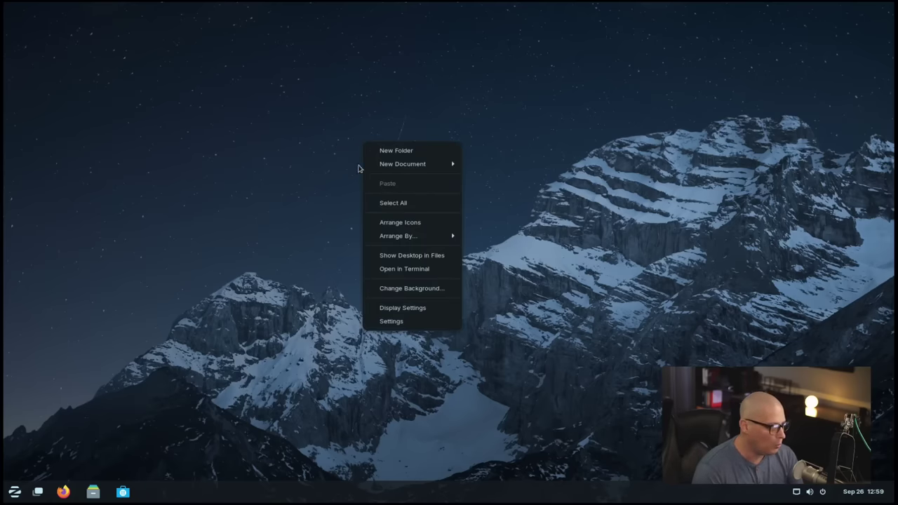
pyautogui.click(435, 312)
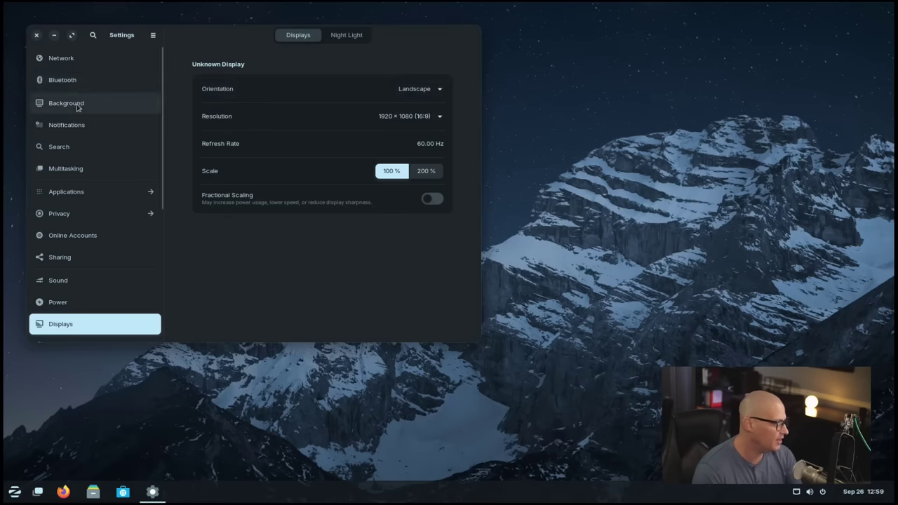
pyautogui.click(104, 104)
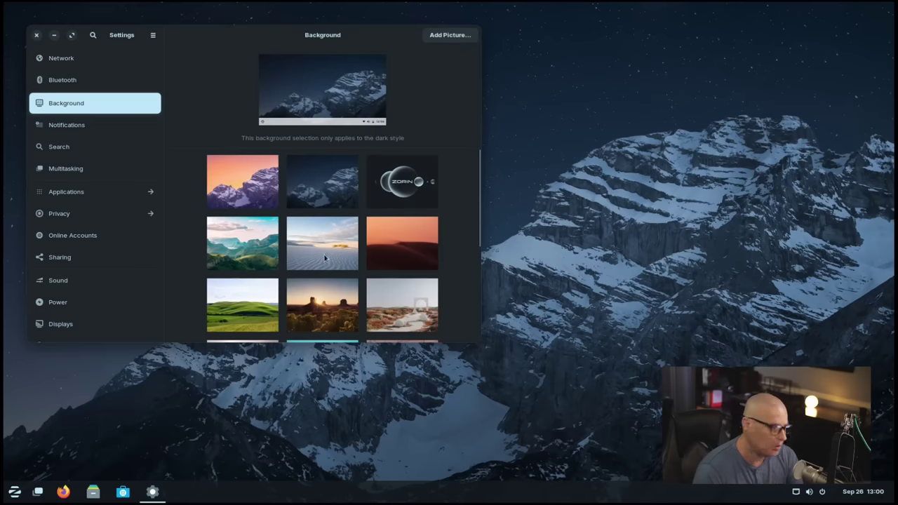
# Step: Try the desert dunes, white-arch flower field and desert-and-sea coast wallpapers
pyautogui.click(323, 257)
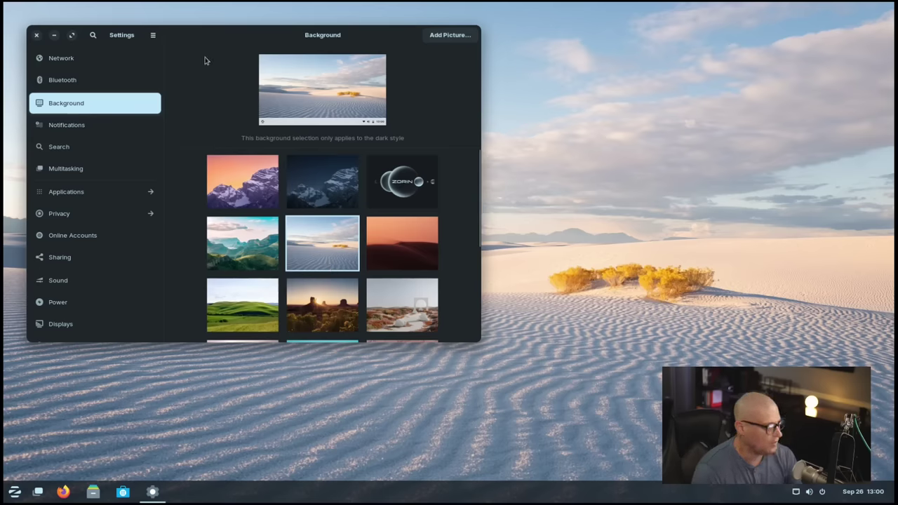
pyautogui.moveTo(204, 60); pyautogui.dragTo(530, 49)
pyautogui.scroll(-2, 674, 237)
pyautogui.scroll(-2, 674, 233)
pyautogui.click(721, 195)
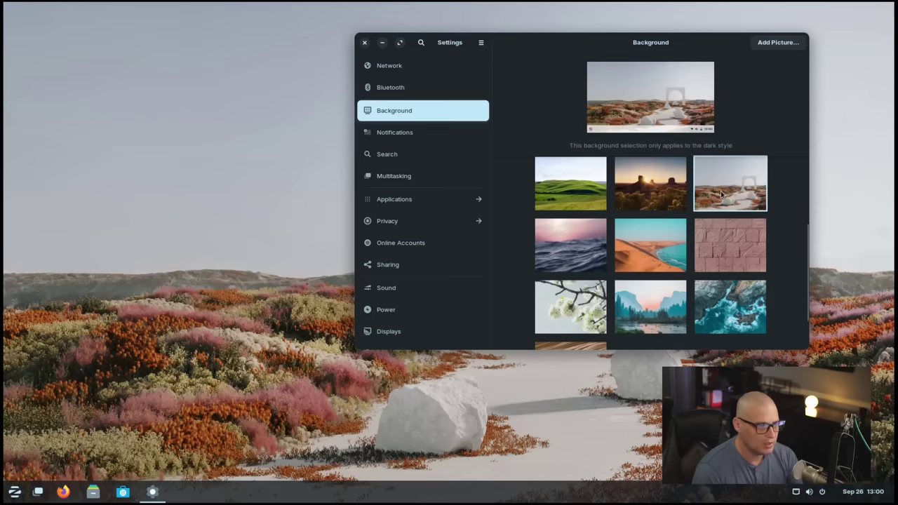
pyautogui.moveTo(560, 49); pyautogui.dragTo(295, 50)
pyautogui.click(397, 247)
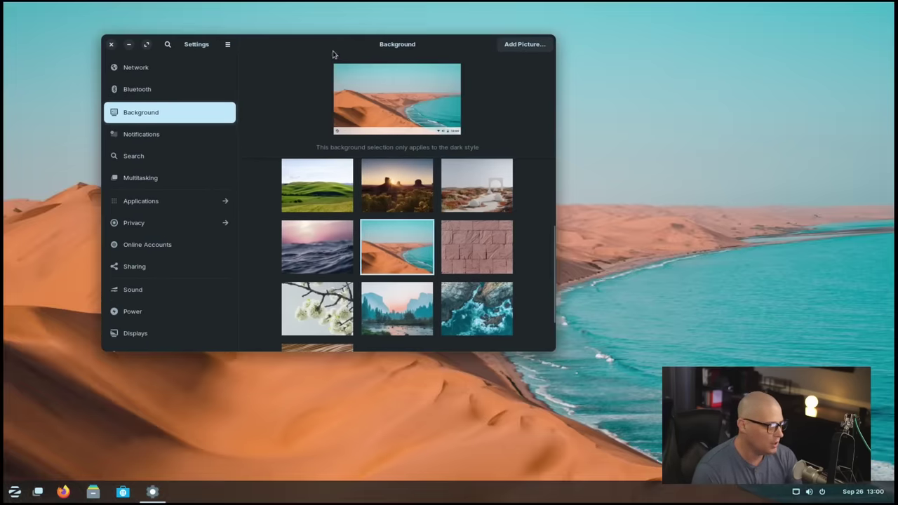
pyautogui.moveTo(323, 50)
pyautogui.mouseDown()
pyautogui.moveTo(425, 209)
pyautogui.moveTo(339, 363)
pyautogui.moveTo(366, 247)
pyautogui.moveTo(327, 56)
pyautogui.mouseUp()
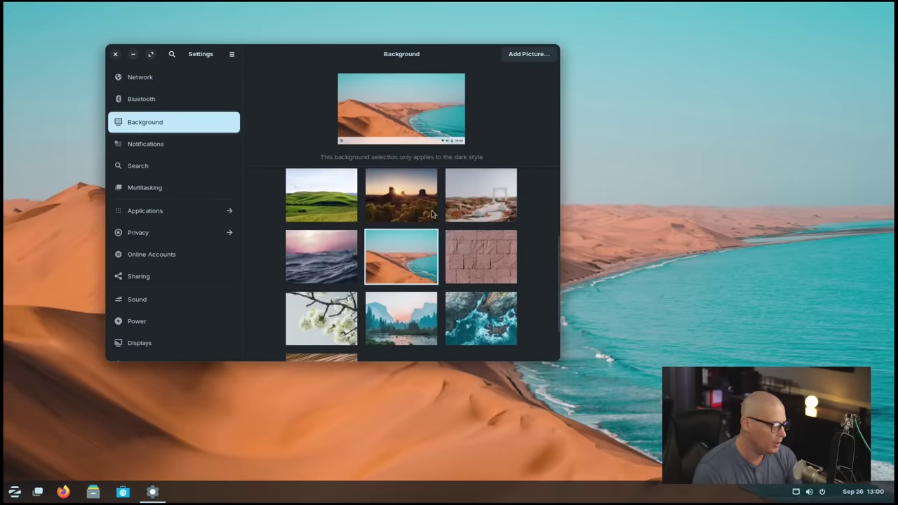
# Step: Try the pink brick and cherry blossom images, then set the aerial rocky coast wallpaper
pyautogui.scroll(-1, 432, 214)
pyautogui.click(491, 236)
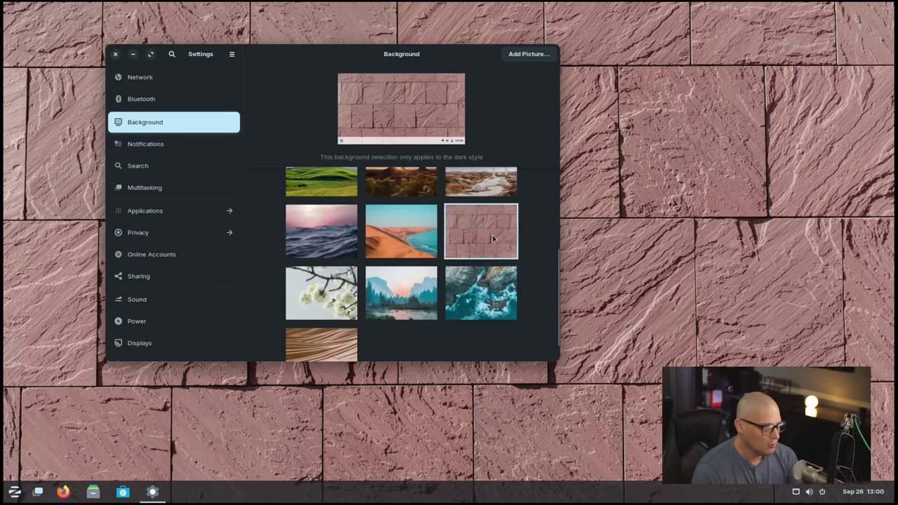
pyautogui.moveTo(272, 64); pyautogui.dragTo(297, 75)
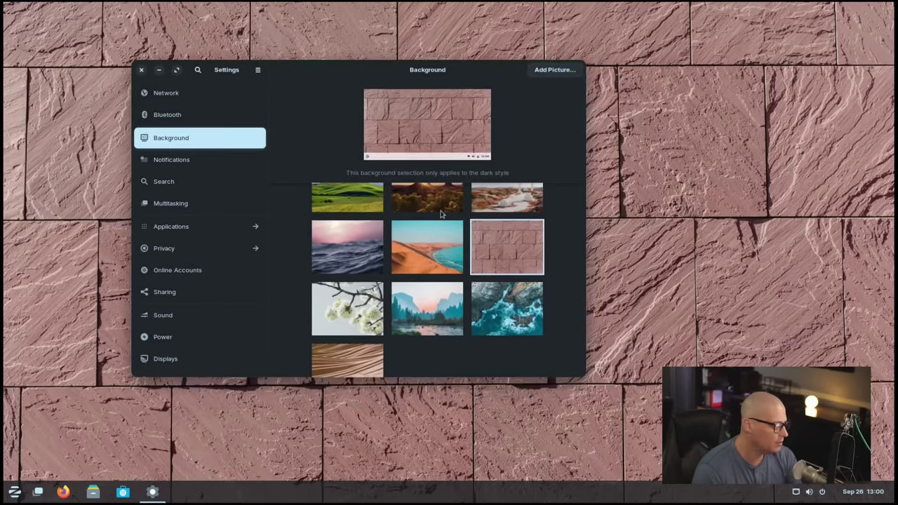
pyautogui.click(364, 306)
pyautogui.moveTo(321, 77); pyautogui.dragTo(310, 94)
pyautogui.scroll(-1, 446, 260)
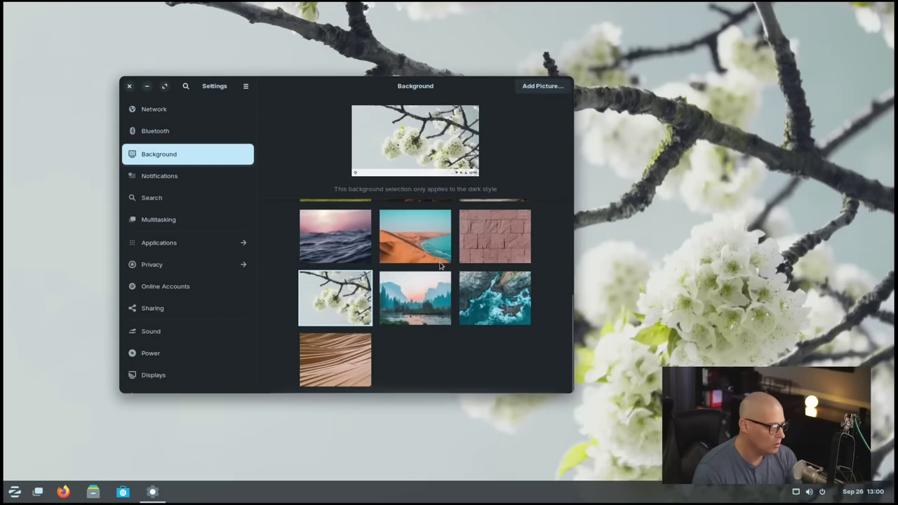
pyautogui.click(490, 310)
pyautogui.moveTo(317, 93)
pyautogui.mouseDown()
pyautogui.moveTo(754, 130)
pyautogui.moveTo(474, 360)
pyautogui.moveTo(463, 425)
pyautogui.moveTo(289, 121)
pyautogui.moveTo(394, 78)
pyautogui.moveTo(516, 60)
pyautogui.moveTo(314, 59)
pyautogui.moveTo(327, 86)
pyautogui.mouseUp()
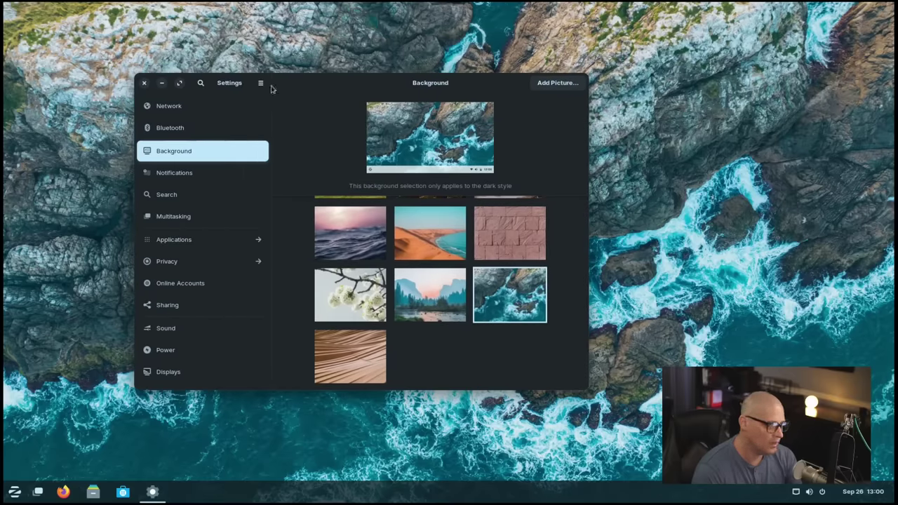
# Step: Close Settings, then open and close the Zorin menu over the rocky coast wallpaper
pyautogui.click(144, 83)
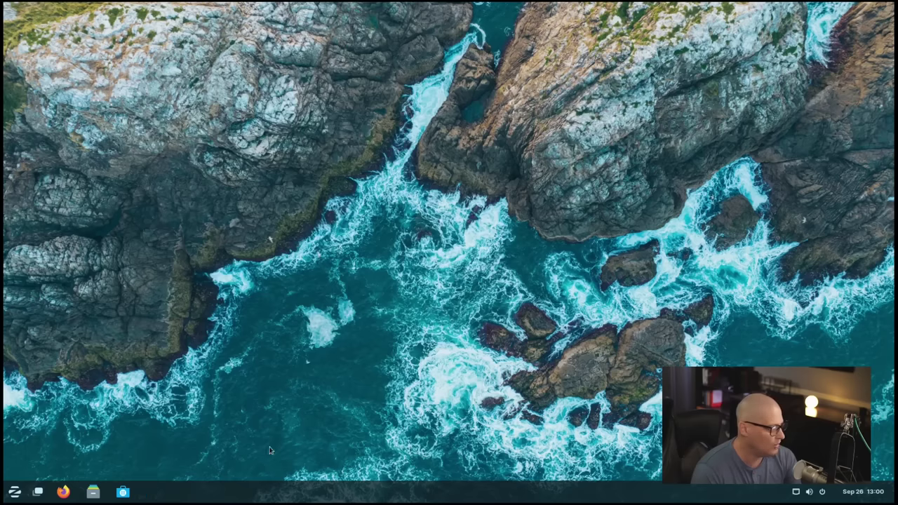
pyautogui.click(14, 491)
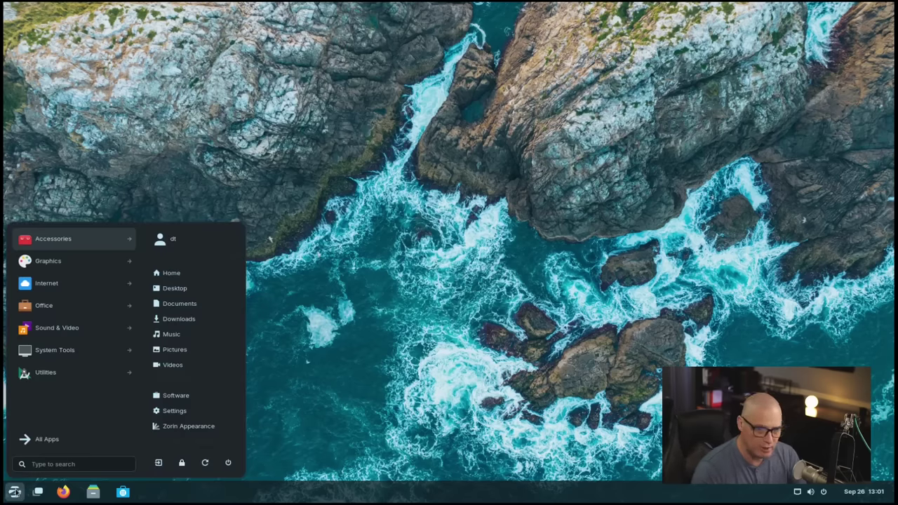
pyautogui.click(14, 491)
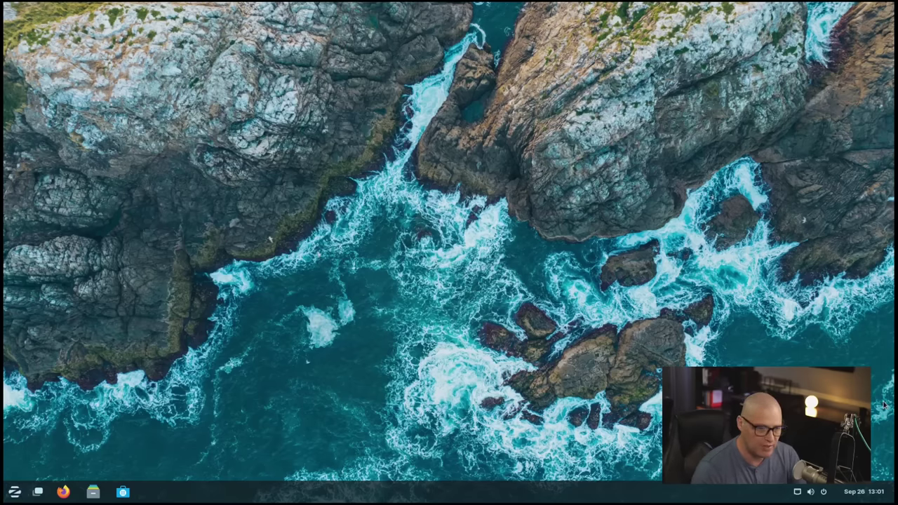